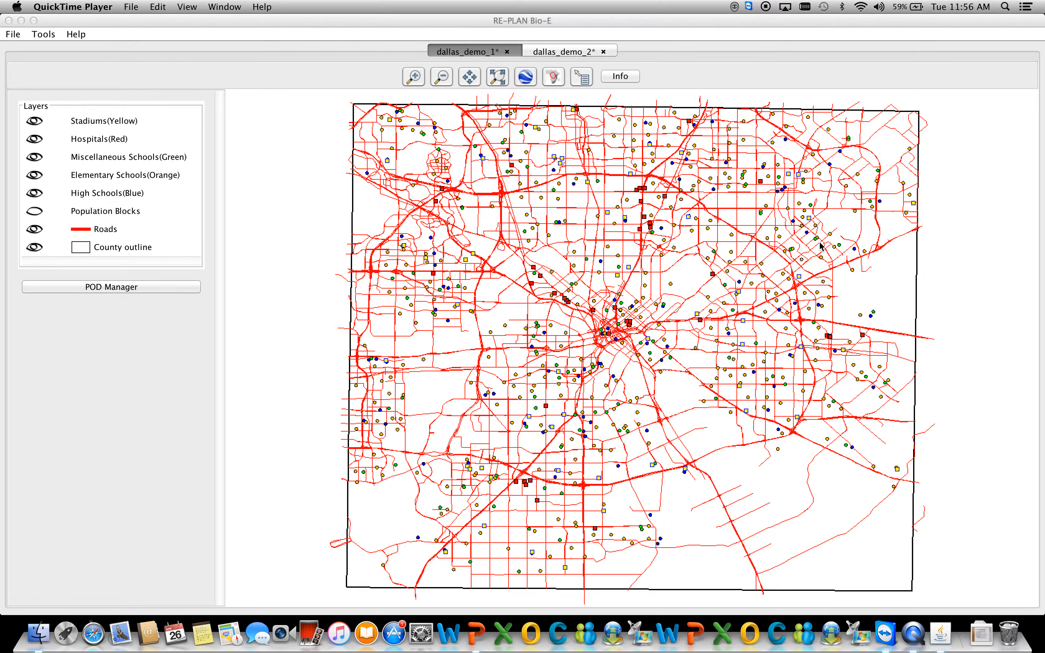
Review the population information and the list of visible locations for Dallas County, Texas.
click(628, 82)
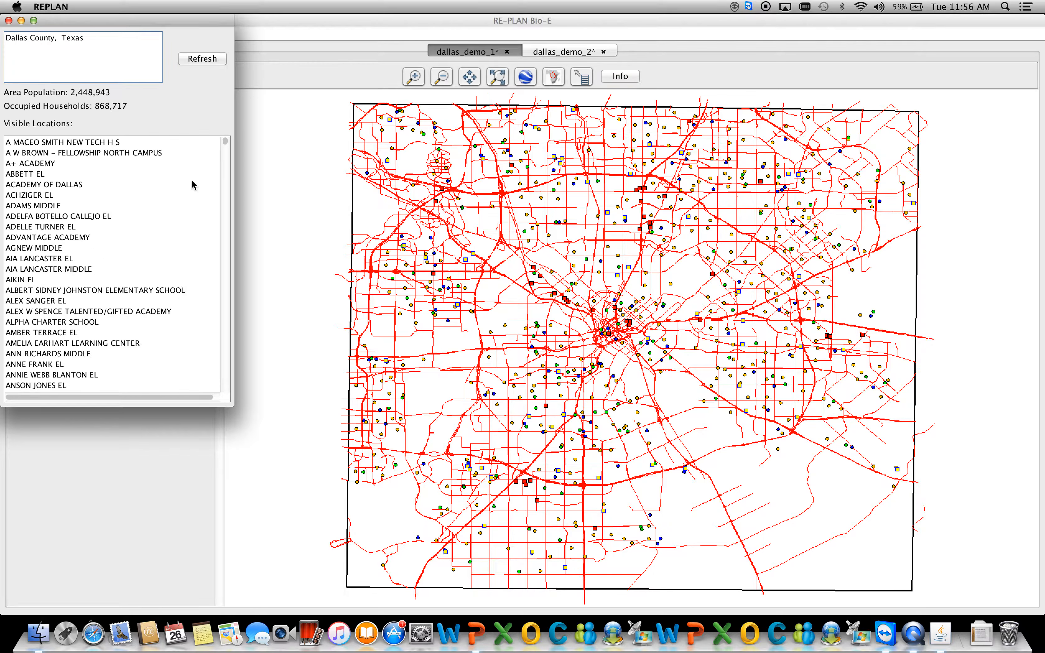
drag(227, 145, 250, 335)
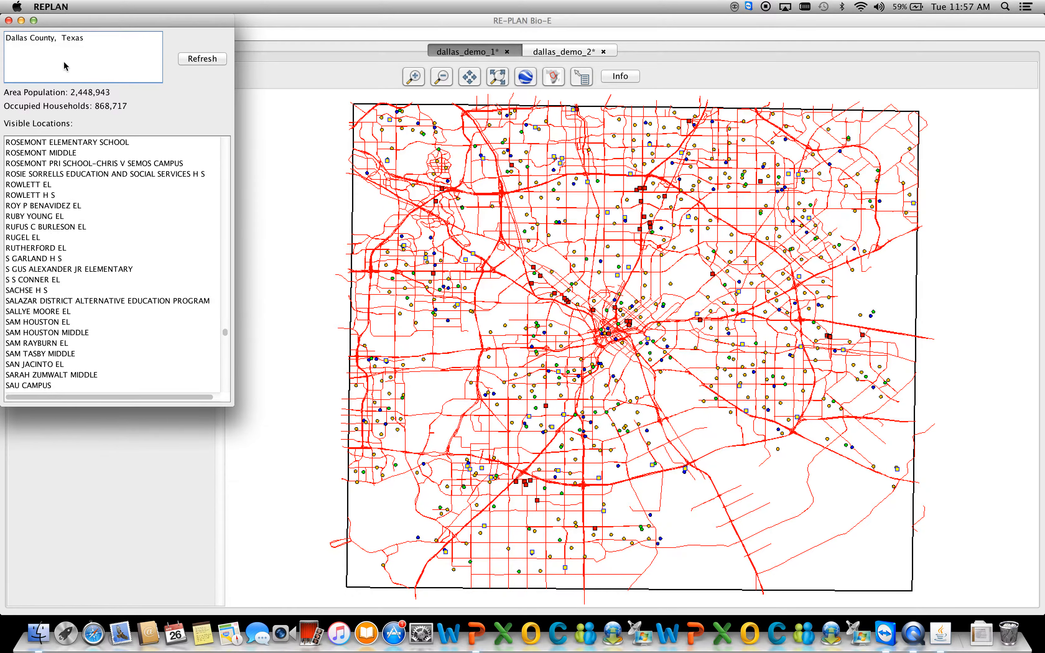
click(9, 20)
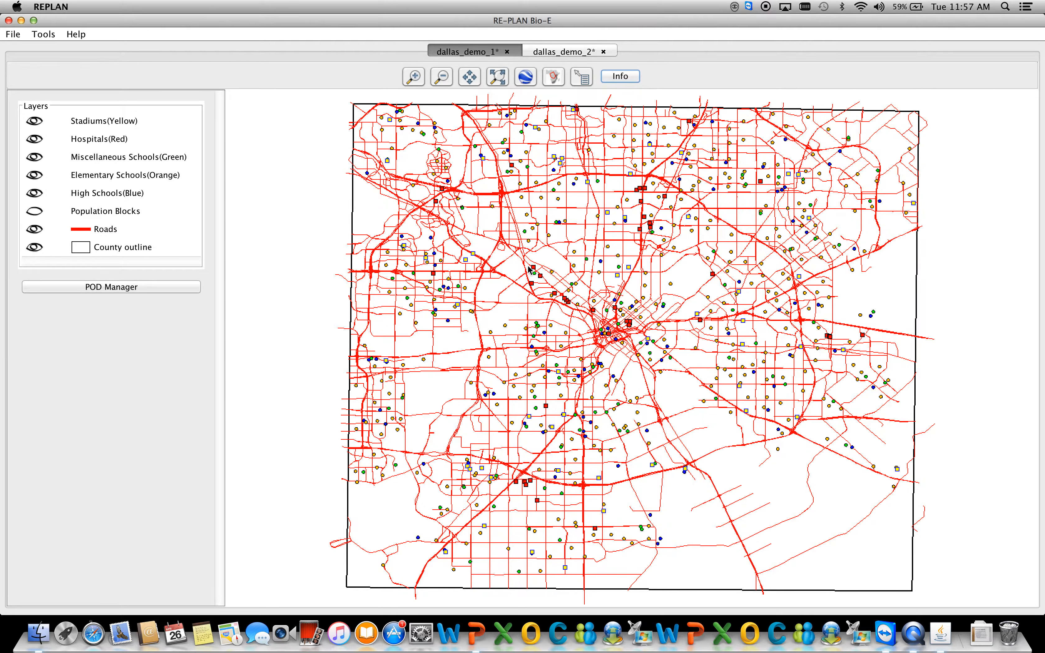
Add a first POD and place it at the George Bannerman Dealey school north of central Dallas.
click(121, 288)
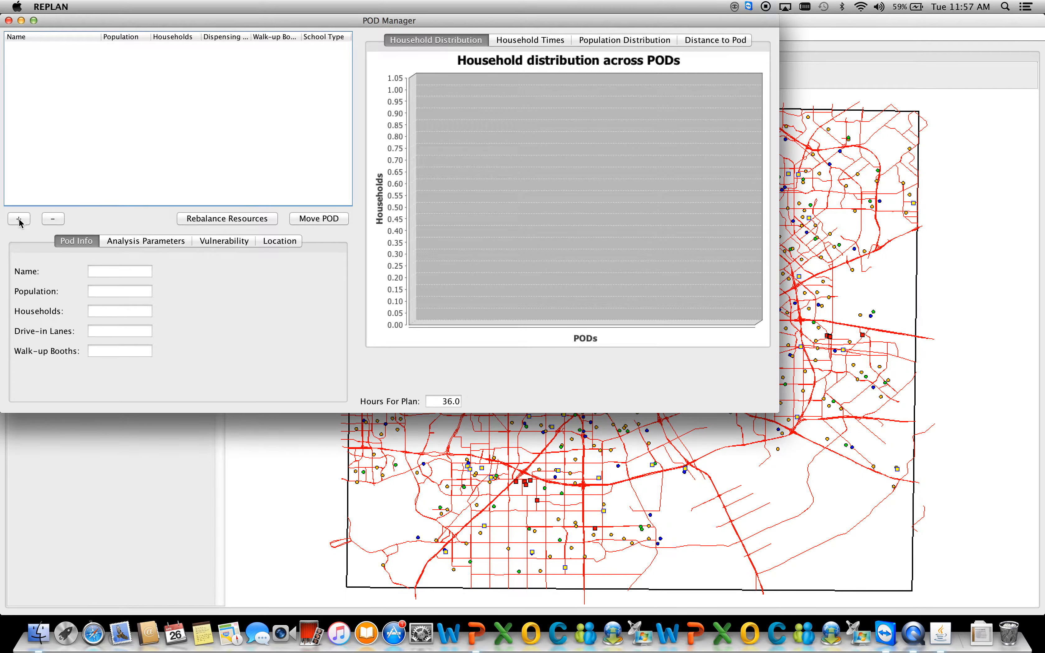
click(19, 220)
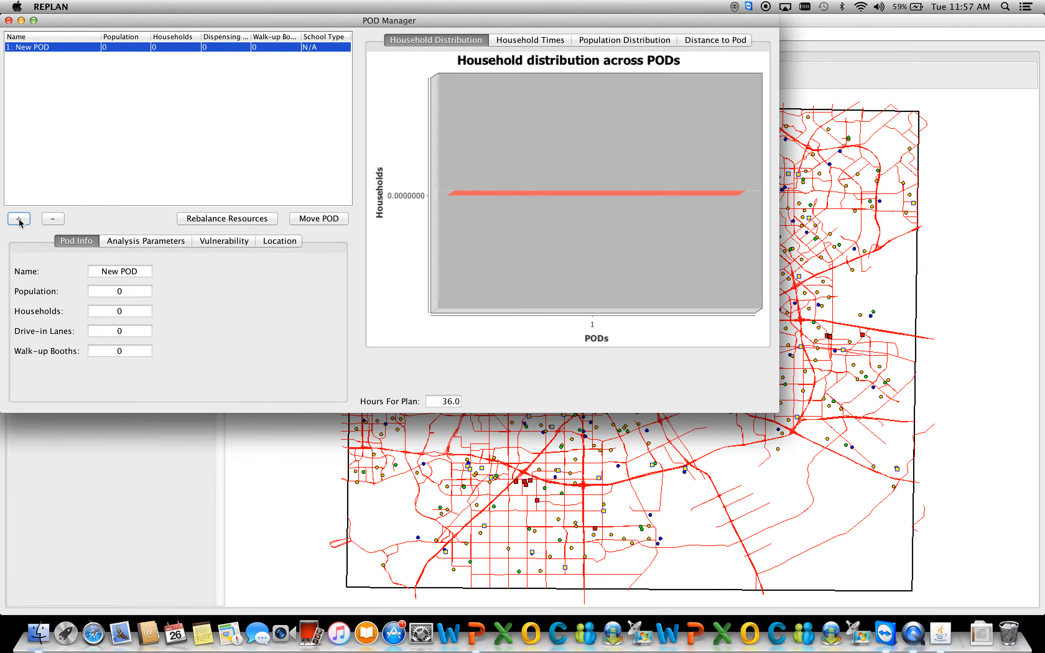
click(330, 220)
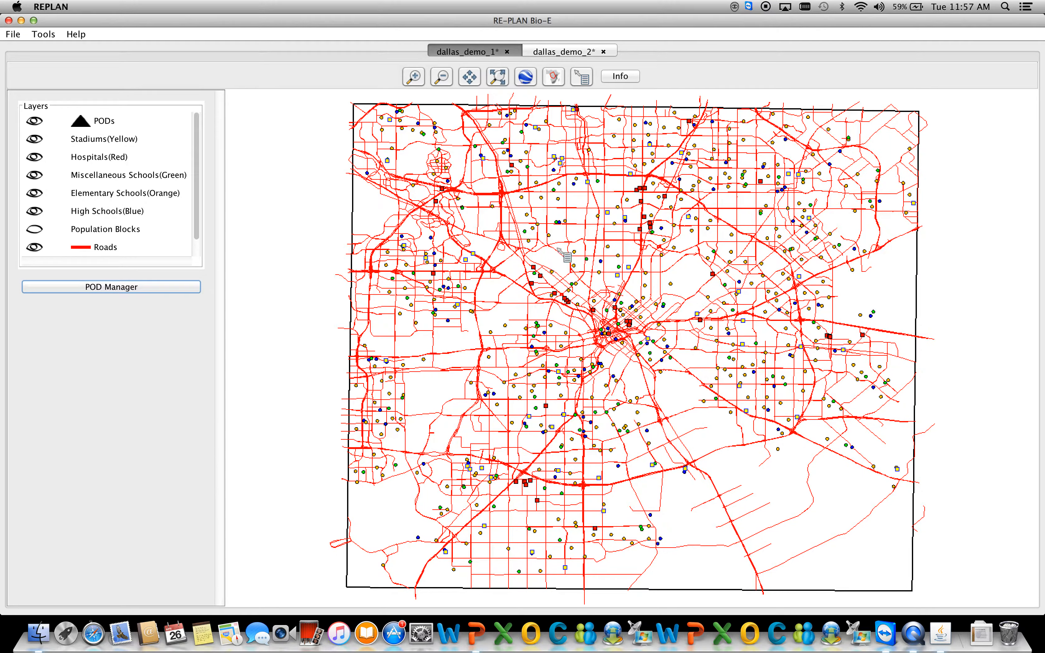
mouse_move(618, 207)
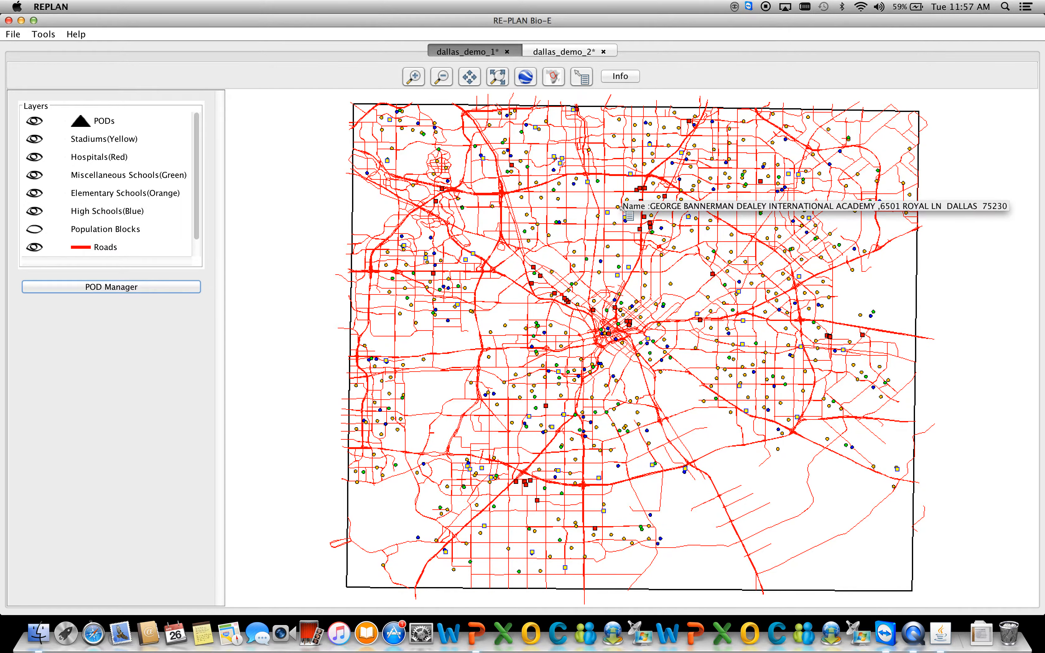
click(618, 207)
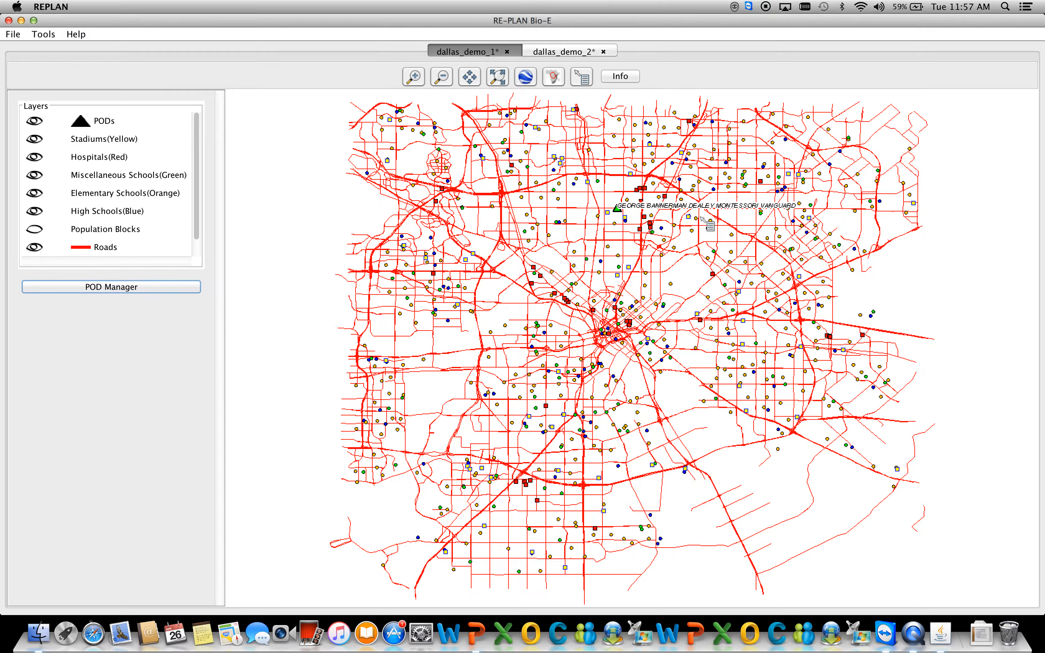
Set the drive-in lanes of the George Bannerman Dealey POD to 10 and return to the map.
click(114, 293)
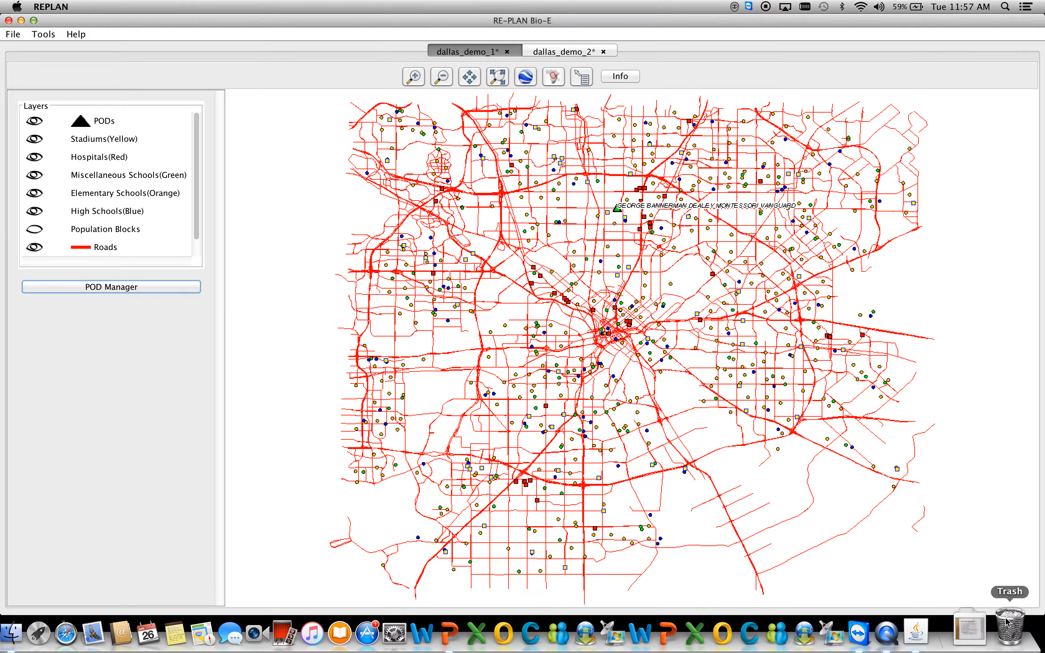
click(937, 632)
click(937, 632)
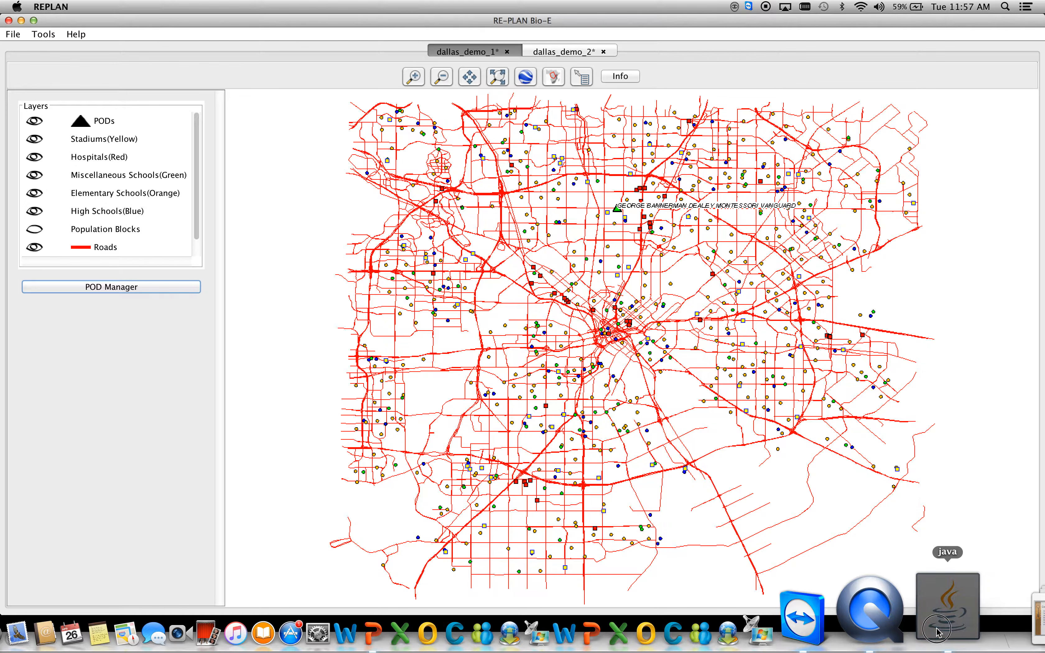
right_click(937, 632)
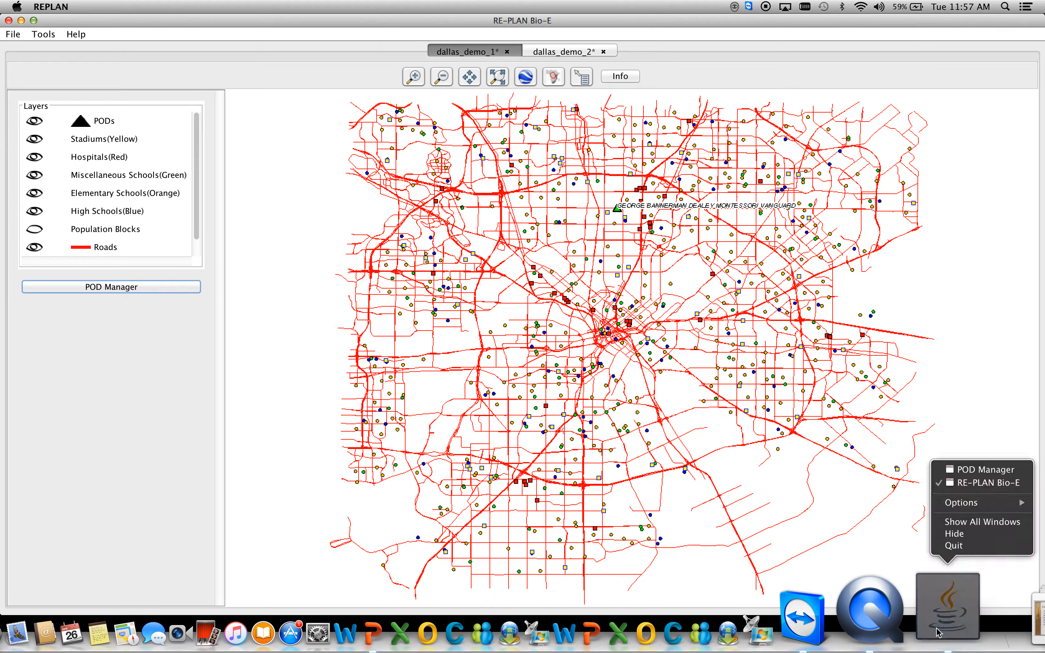
click(985, 470)
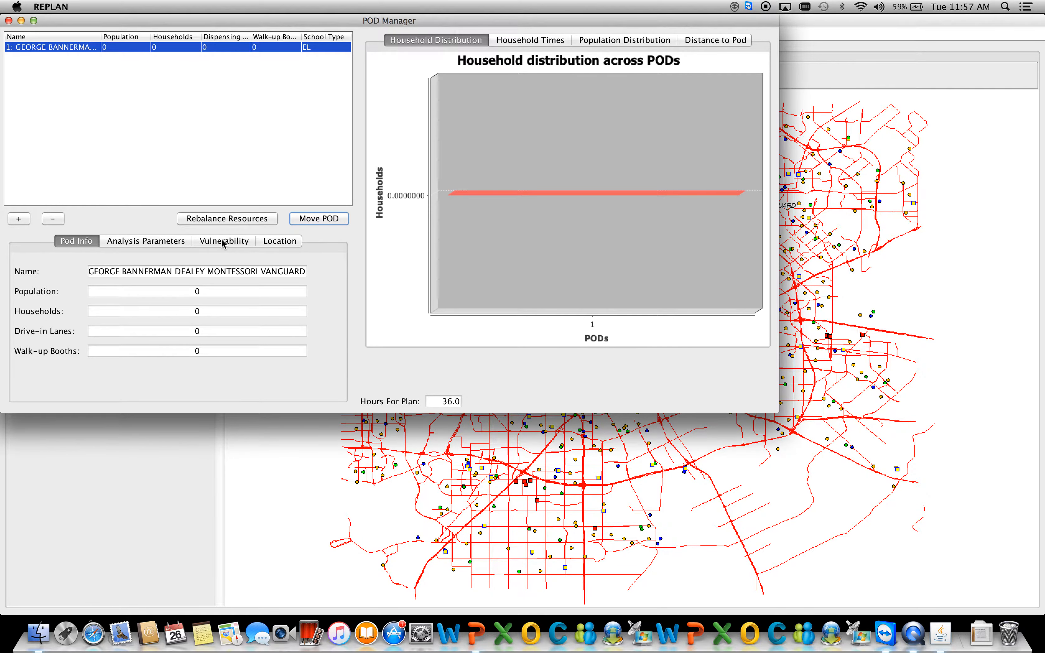
click(221, 333)
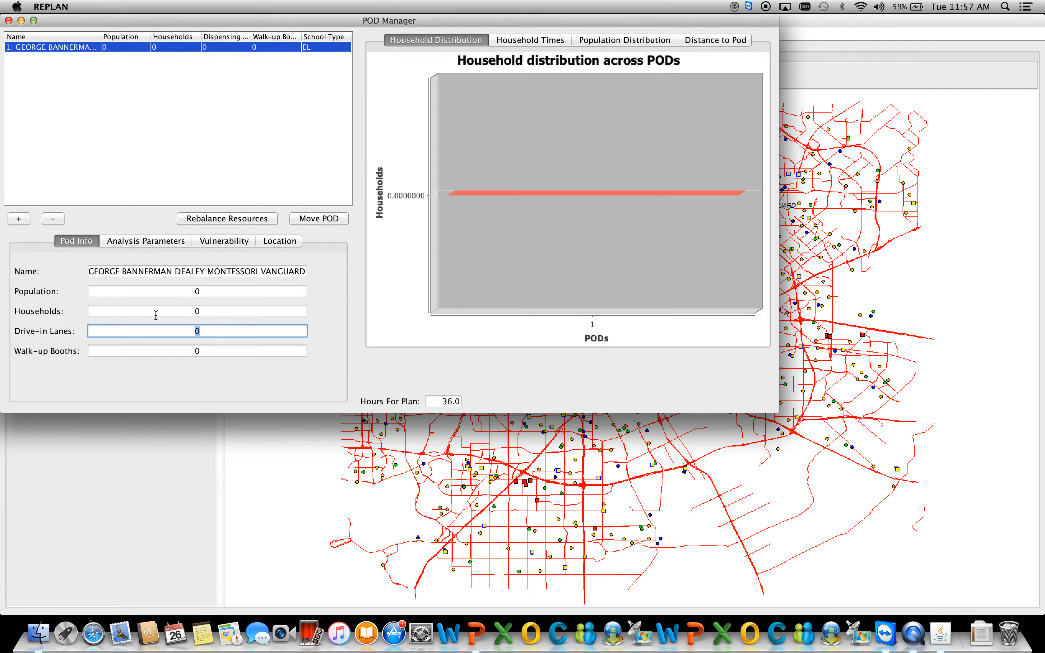
text(10)
click(23, 24)
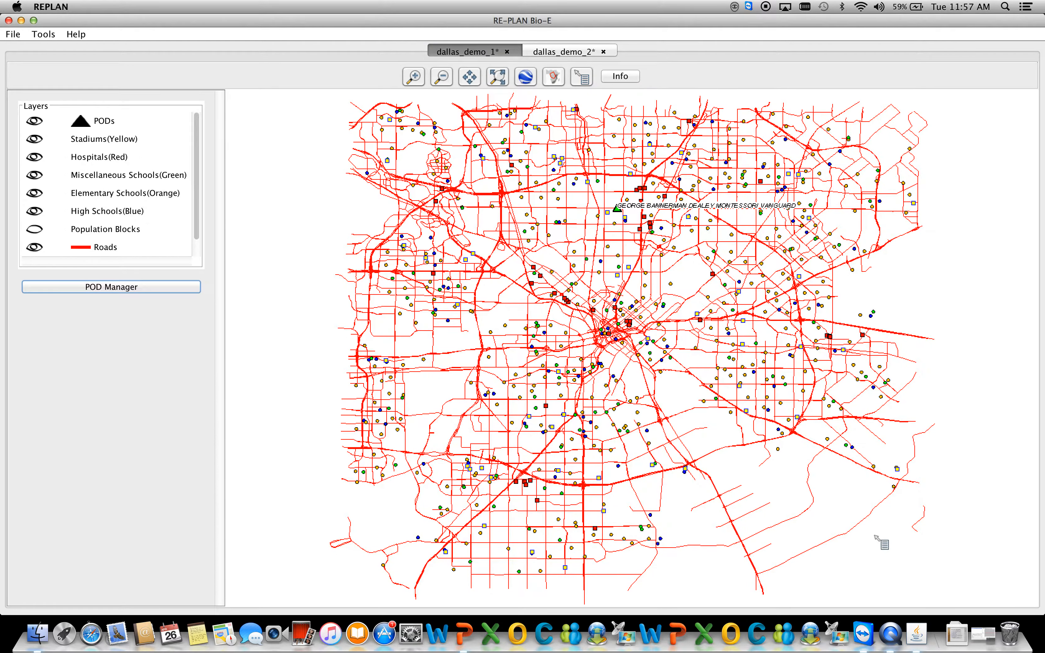
Add a second POD and place it at A Maceo Smith New Tech H S in the south of the county.
right_click(918, 616)
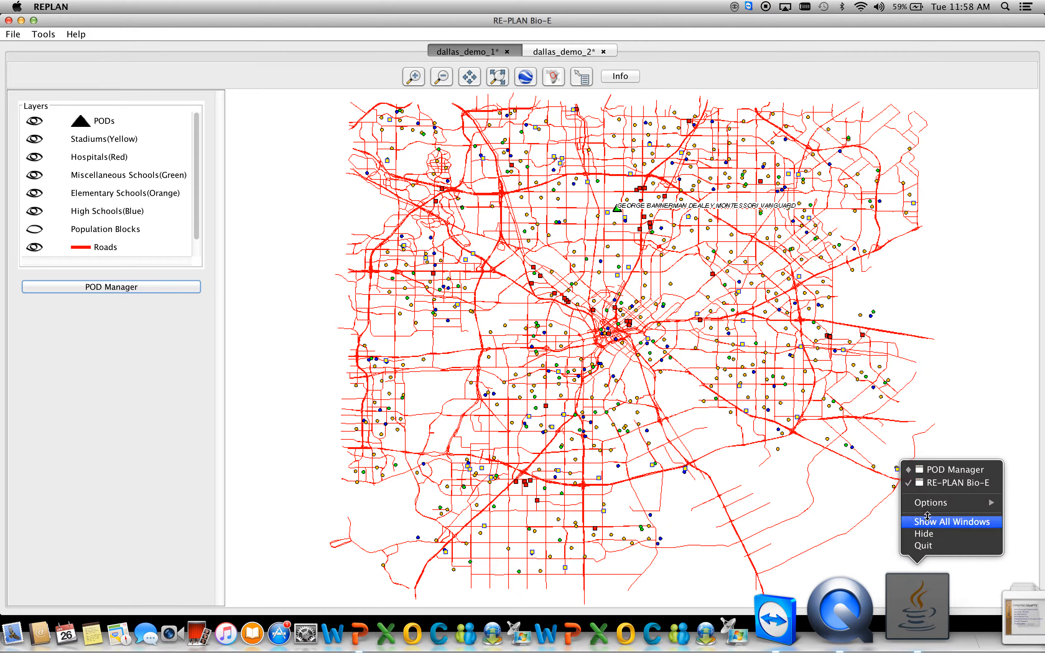
click(950, 470)
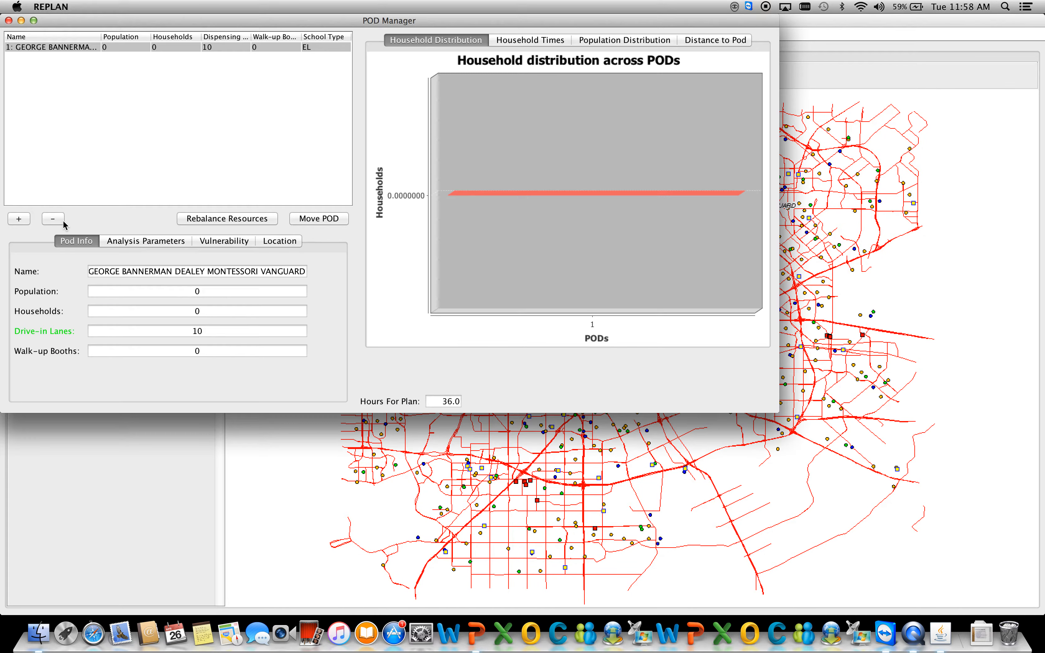
click(18, 220)
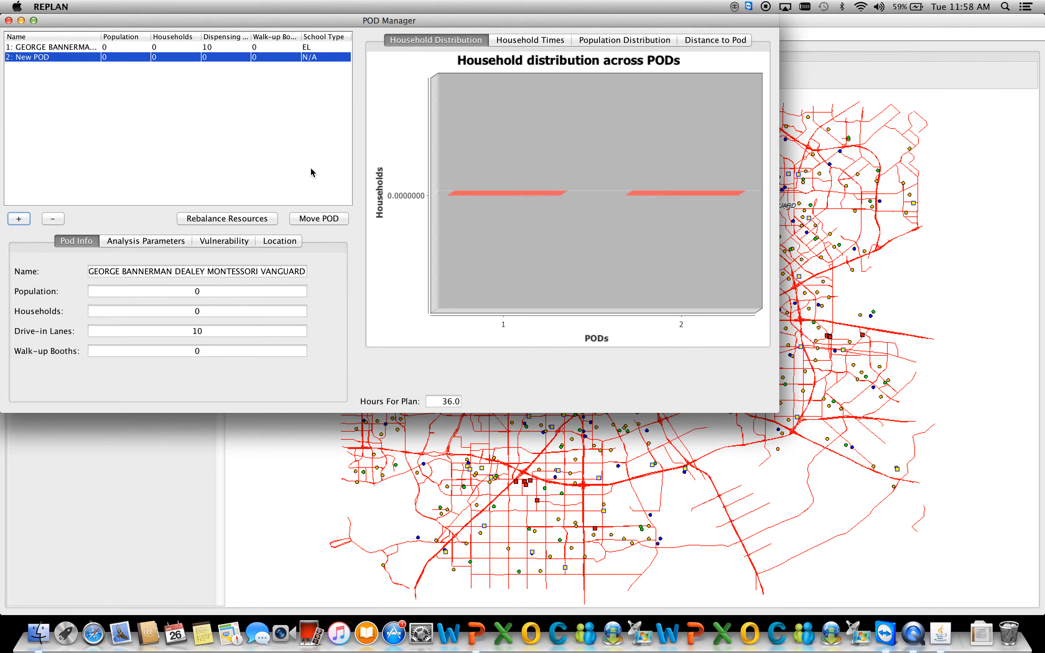
click(321, 219)
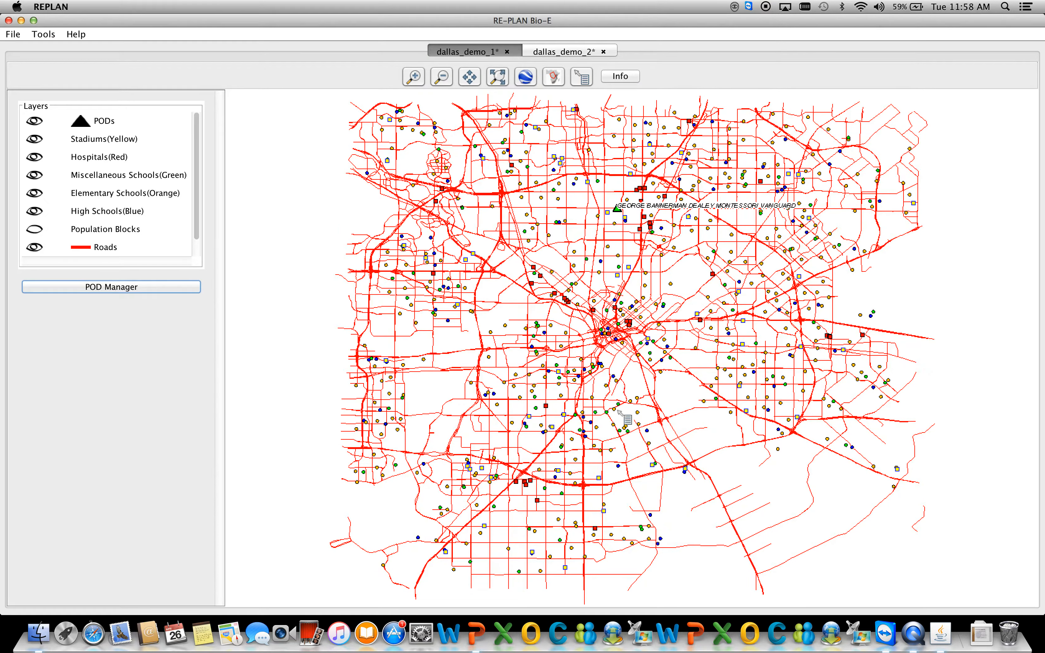
click(648, 431)
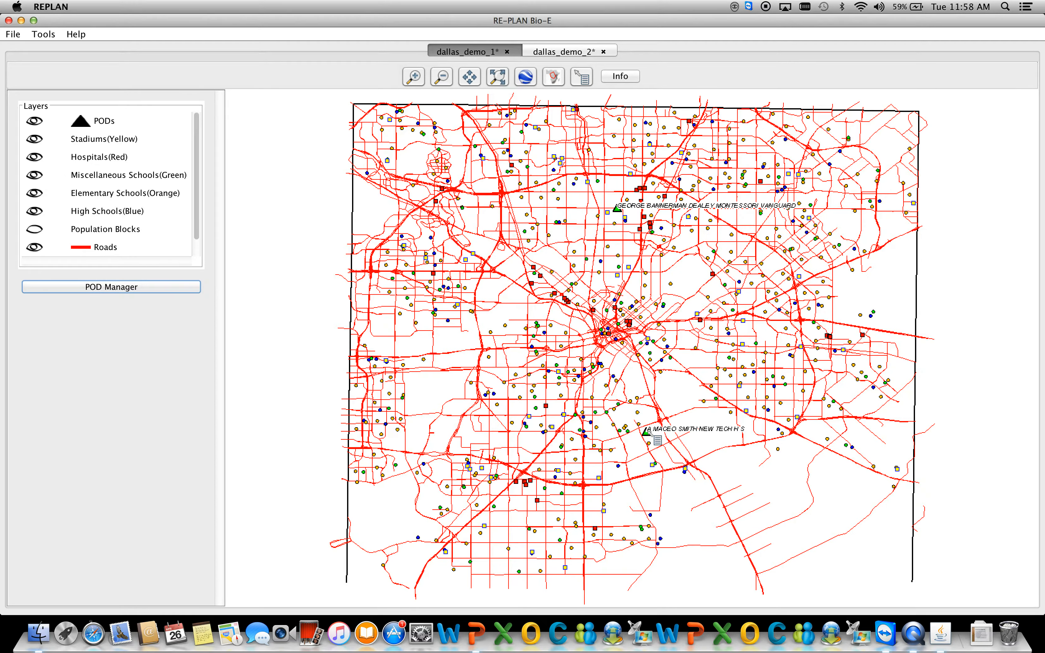
Set the drive-in lanes of the A Maceo Smith New Tech H S POD to 5.
right_click(942, 633)
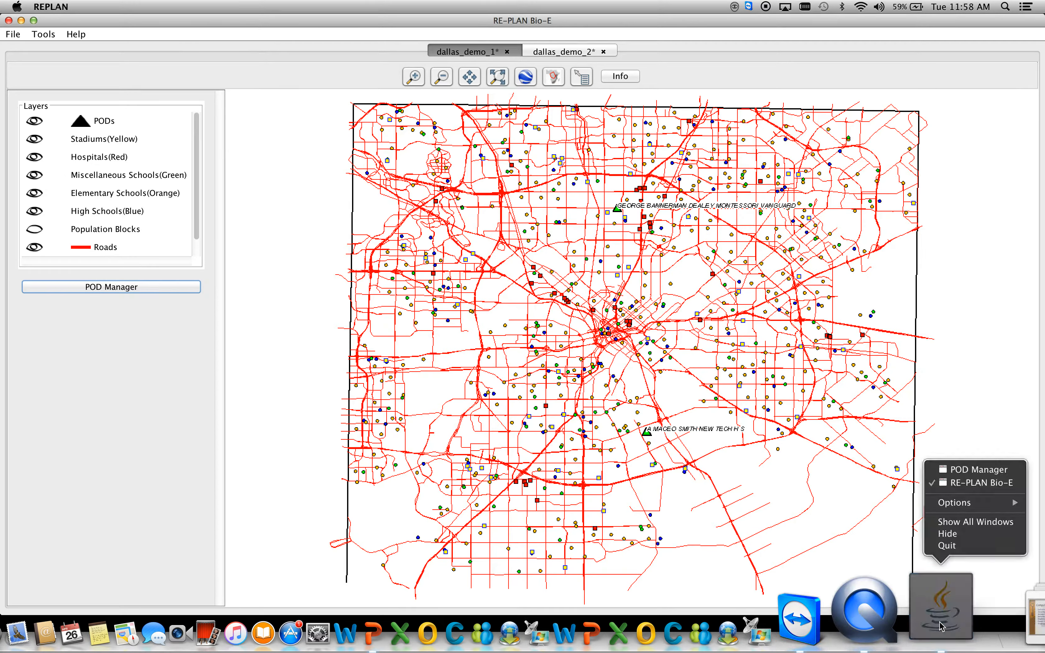
click(964, 469)
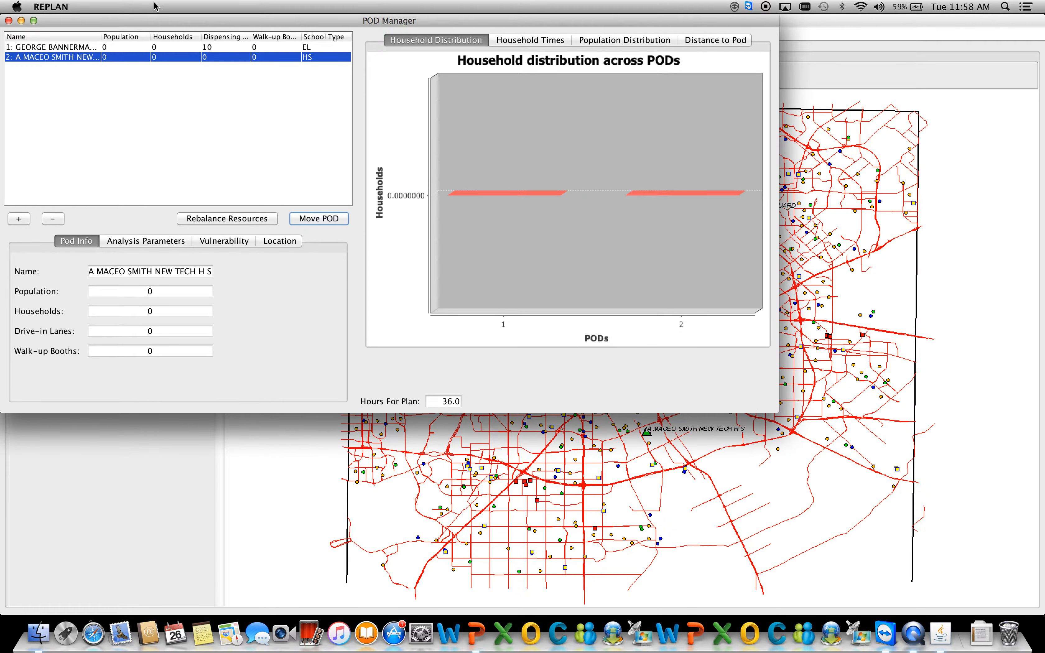
click(163, 330)
click(119, 303)
text(5)
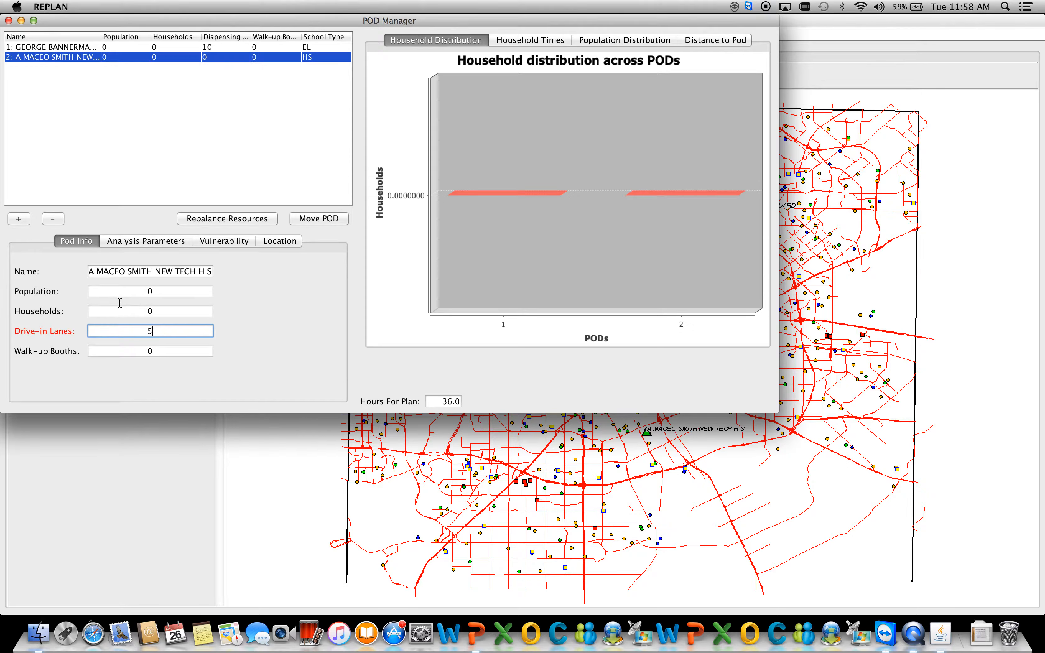
key(Return)
Add a third POD and place it at Elliott El in the west of the county.
click(19, 219)
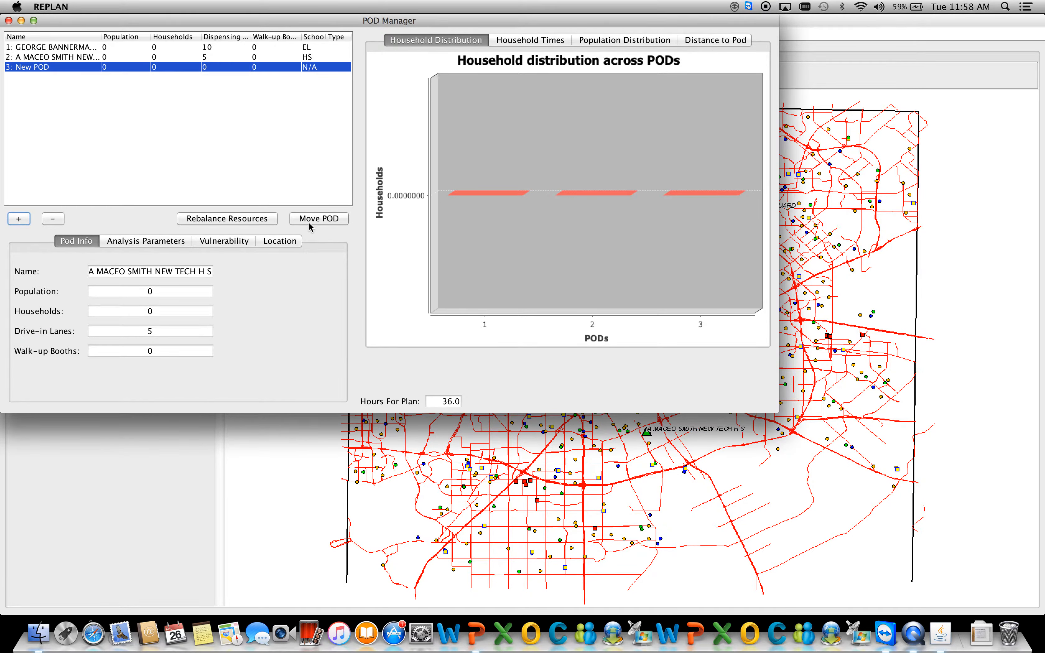
click(309, 224)
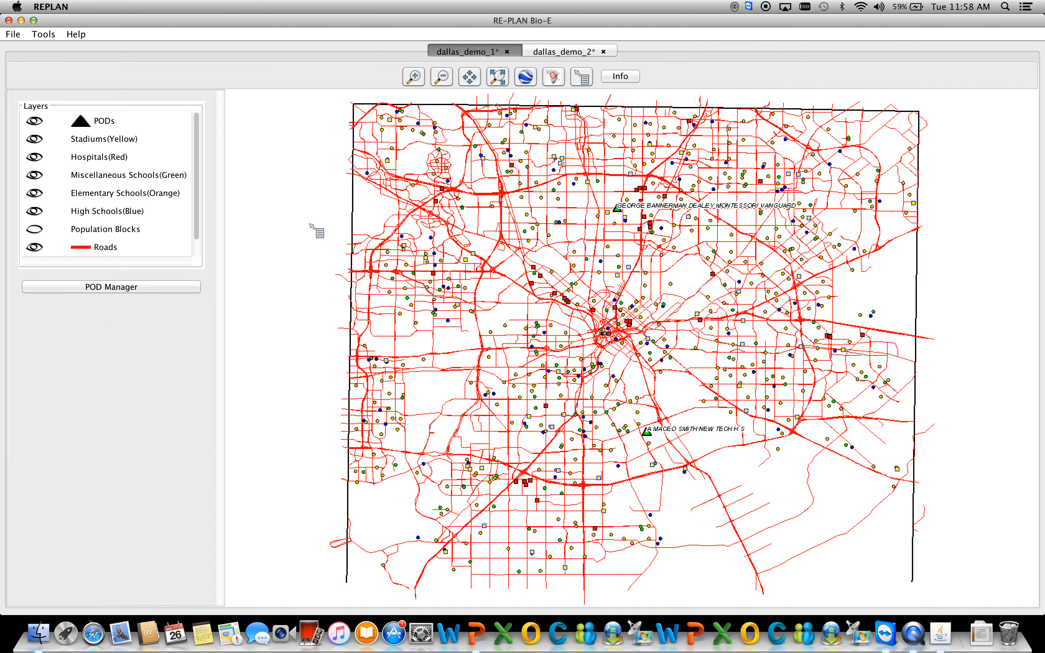
click(416, 324)
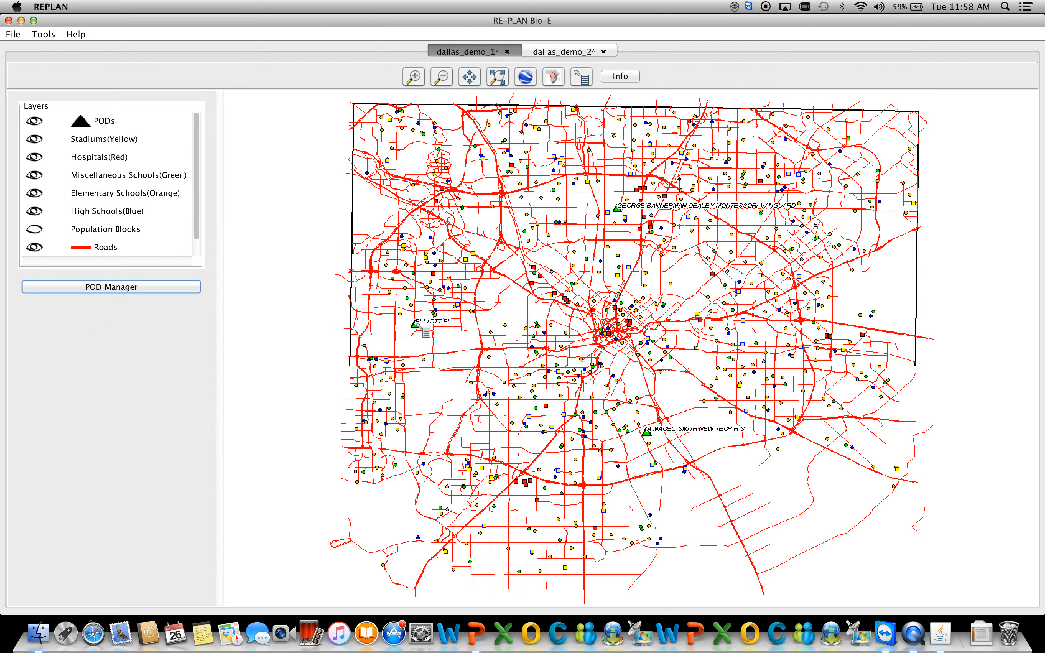
Set the drive-in lanes of the Elliott El POD to 15, view its location details, and close the POD Manager.
right_click(941, 631)
click(966, 472)
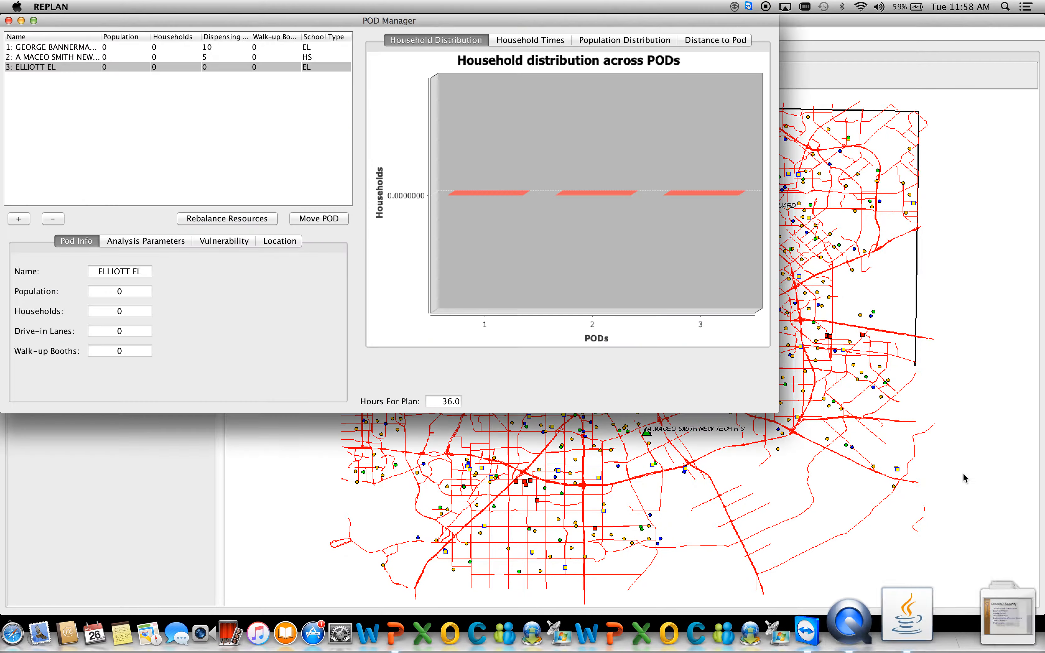
click(129, 330)
text(15)
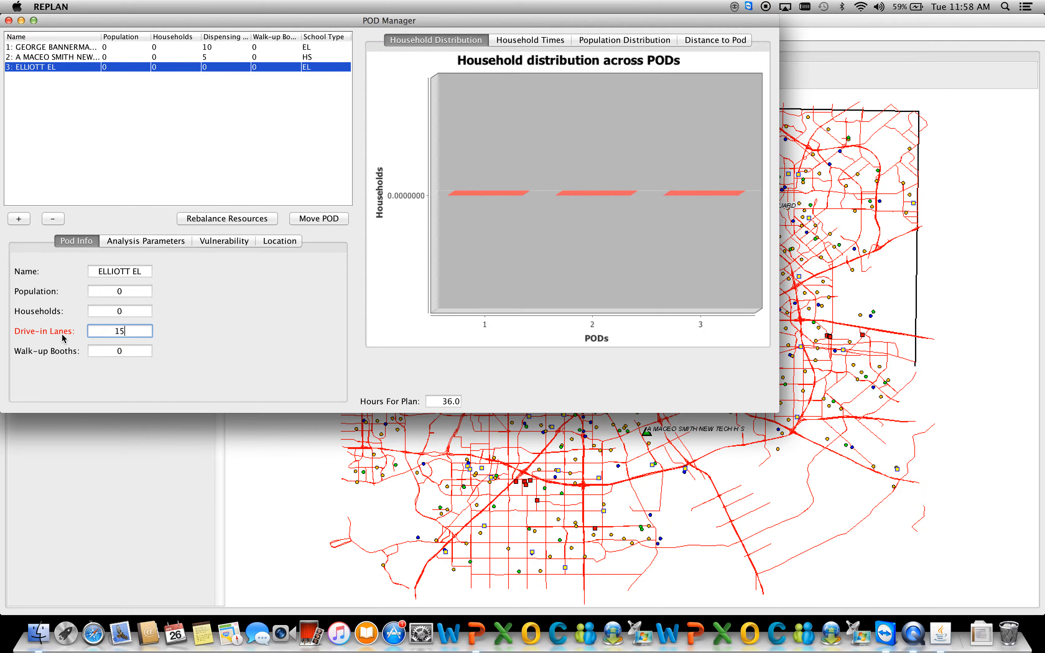
key(Return)
click(277, 241)
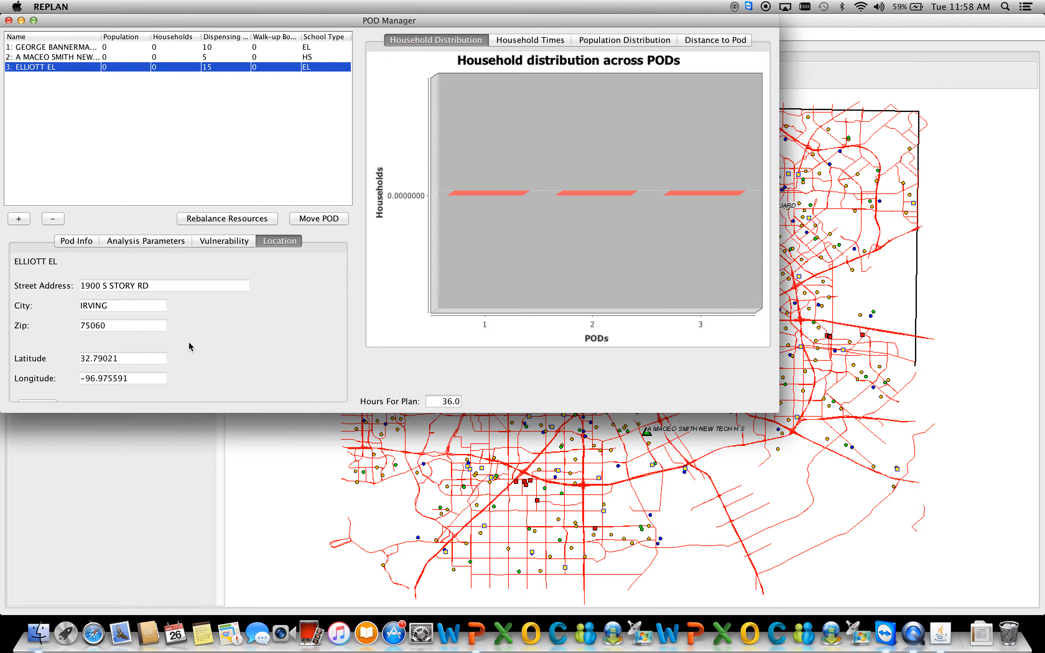
click(8, 20)
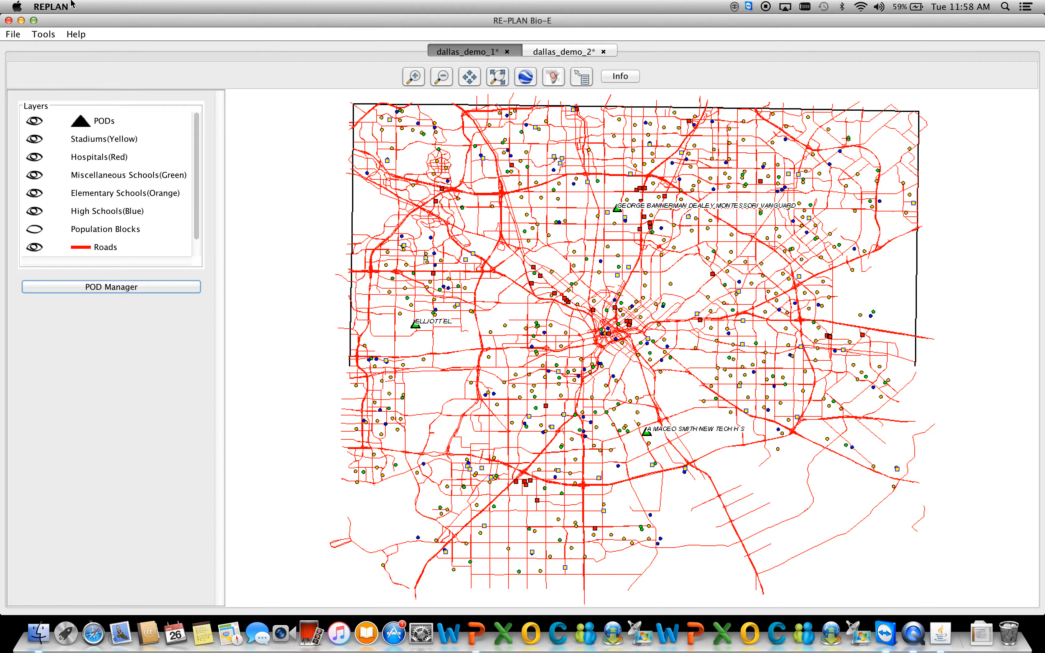
Generate the catchment areas with Closest POD Partitioning and hide the Roads layer on the map.
click(48, 35)
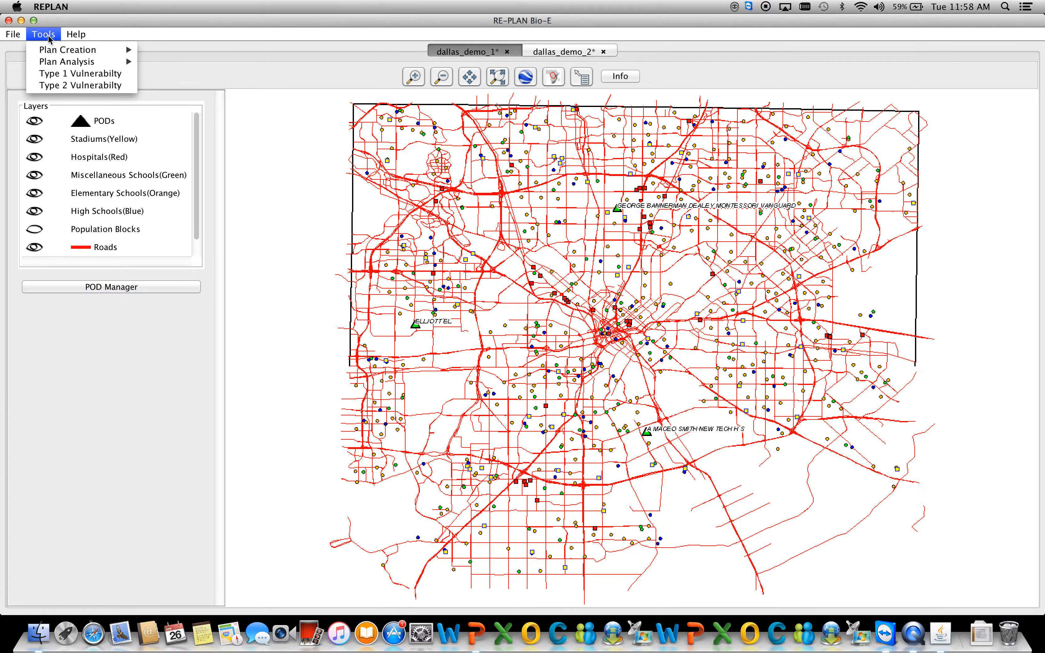
mouse_move(65, 50)
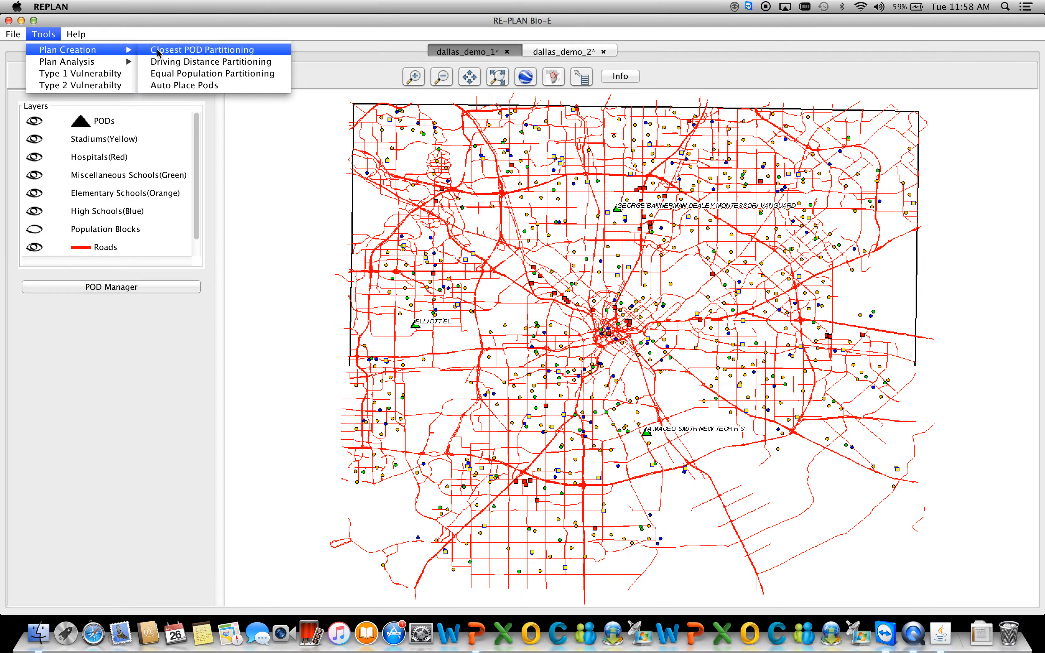
click(176, 51)
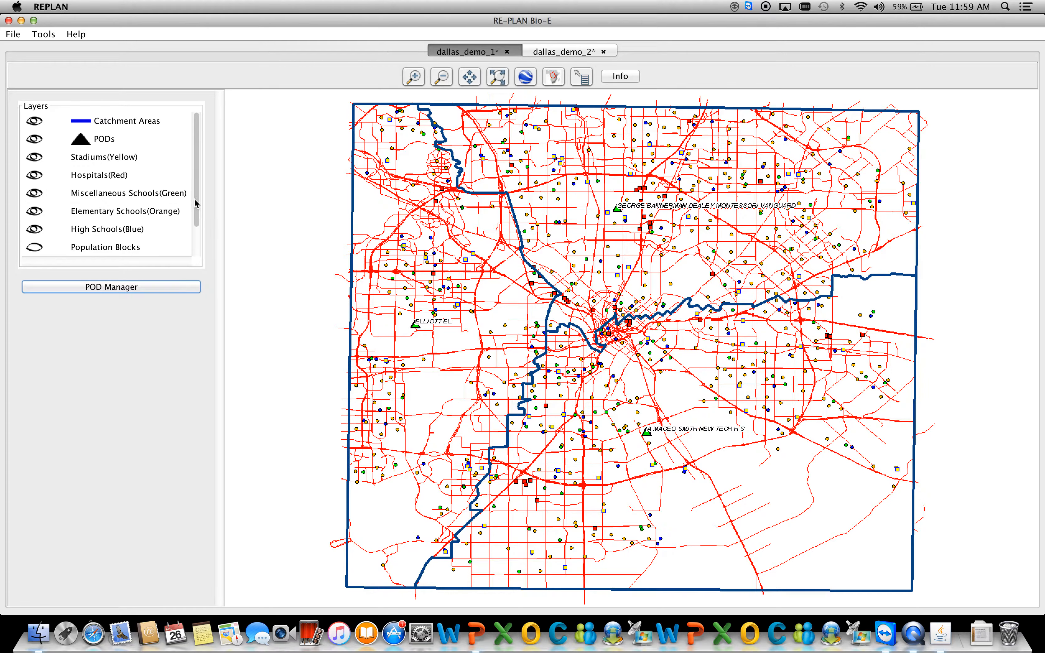
drag(197, 192, 196, 235)
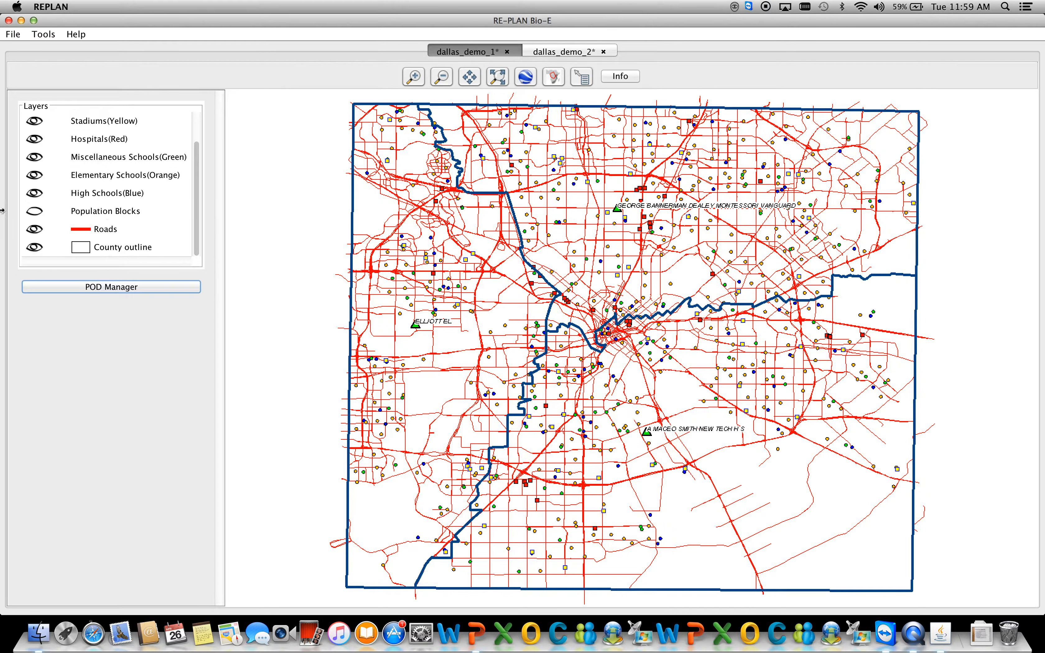
click(36, 231)
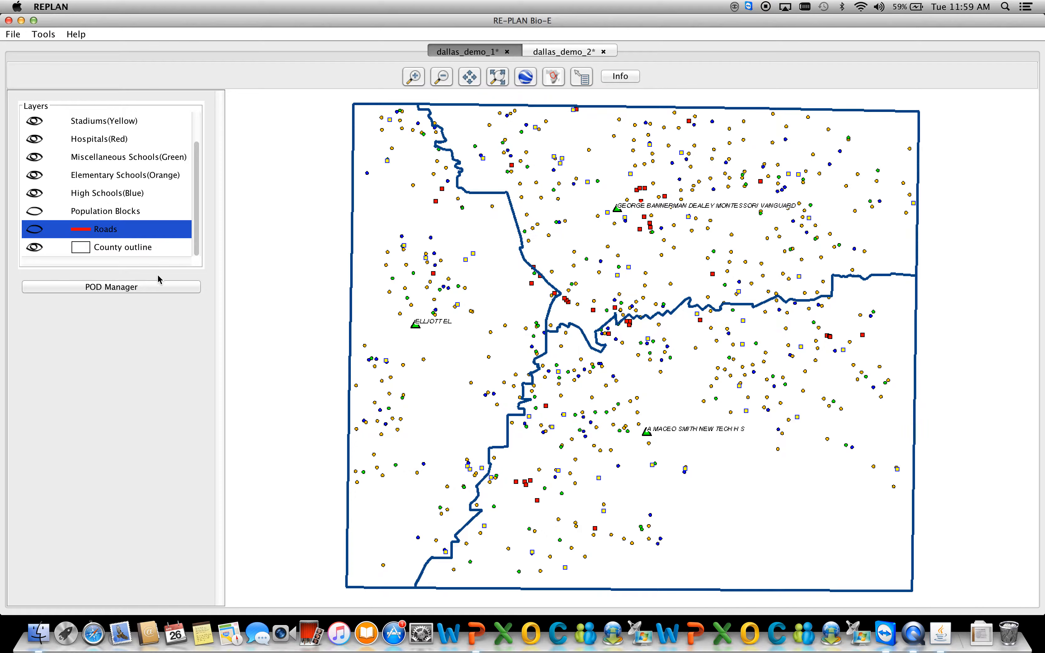
Review the household and population distribution charts for the three PODs, and close the POD Manager.
click(111, 287)
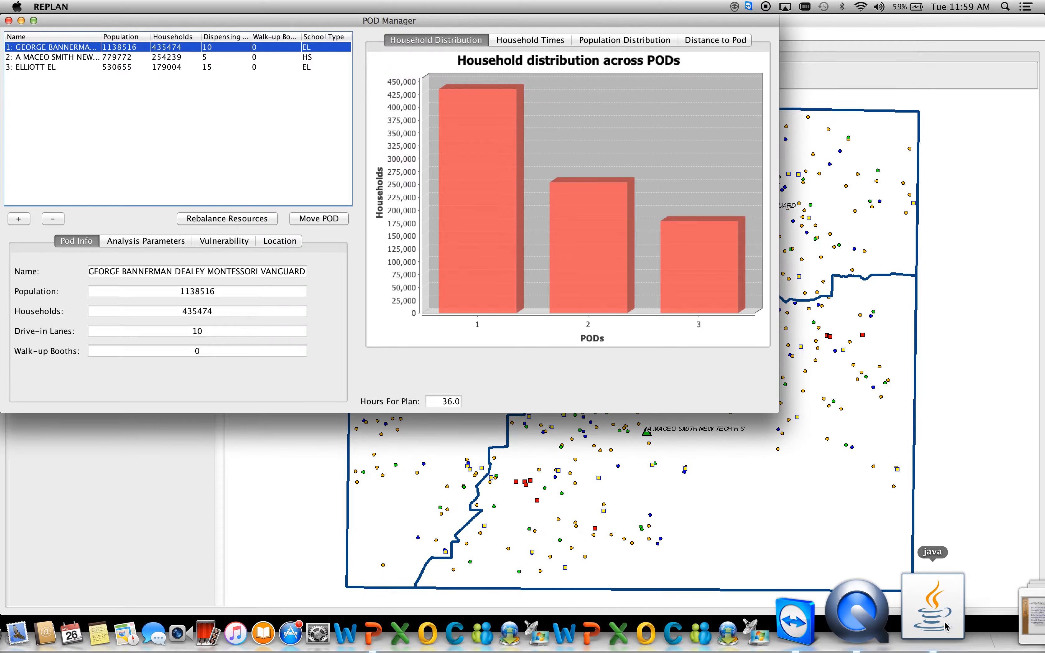
click(635, 40)
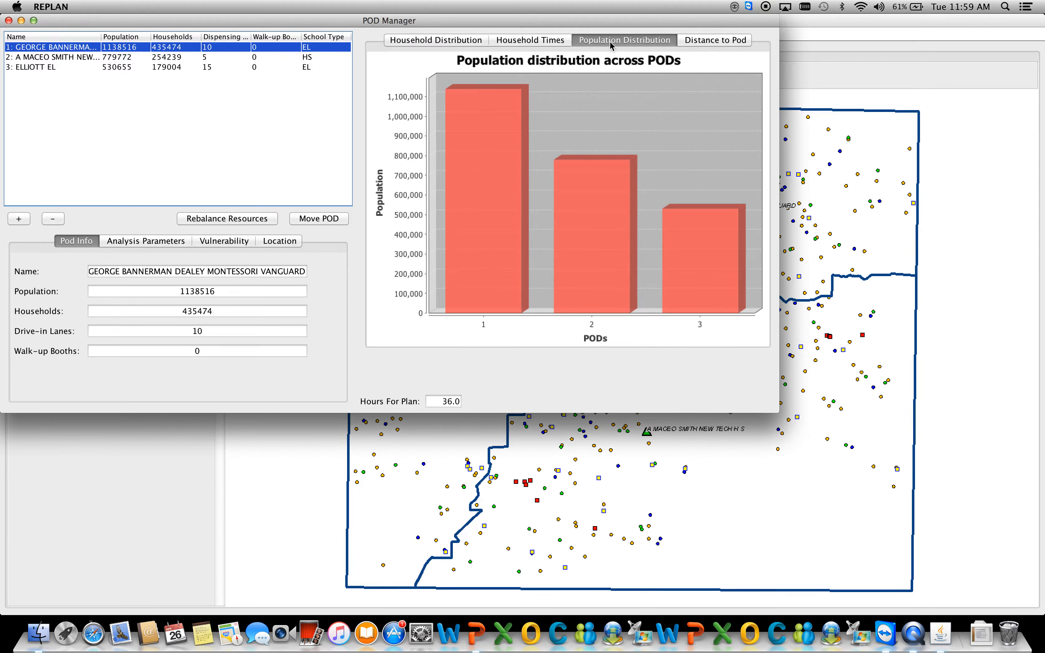
click(9, 21)
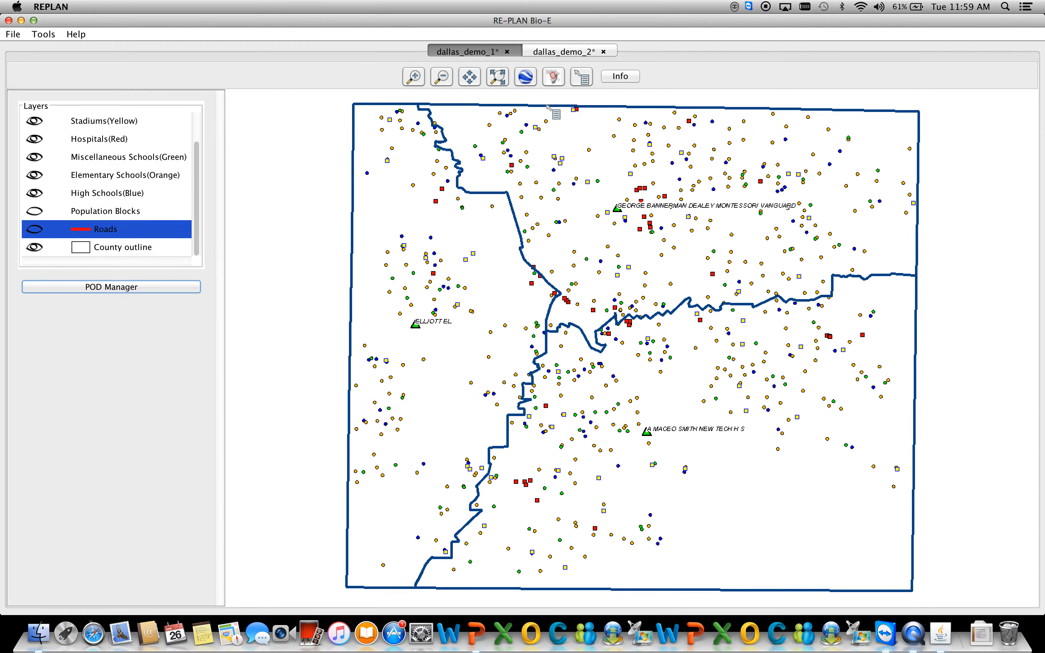
In the dallas_demo_2 plan, run Equal Population Partitioning with 30 partitions and 40 booths/lanes, partitioned by households.
click(562, 52)
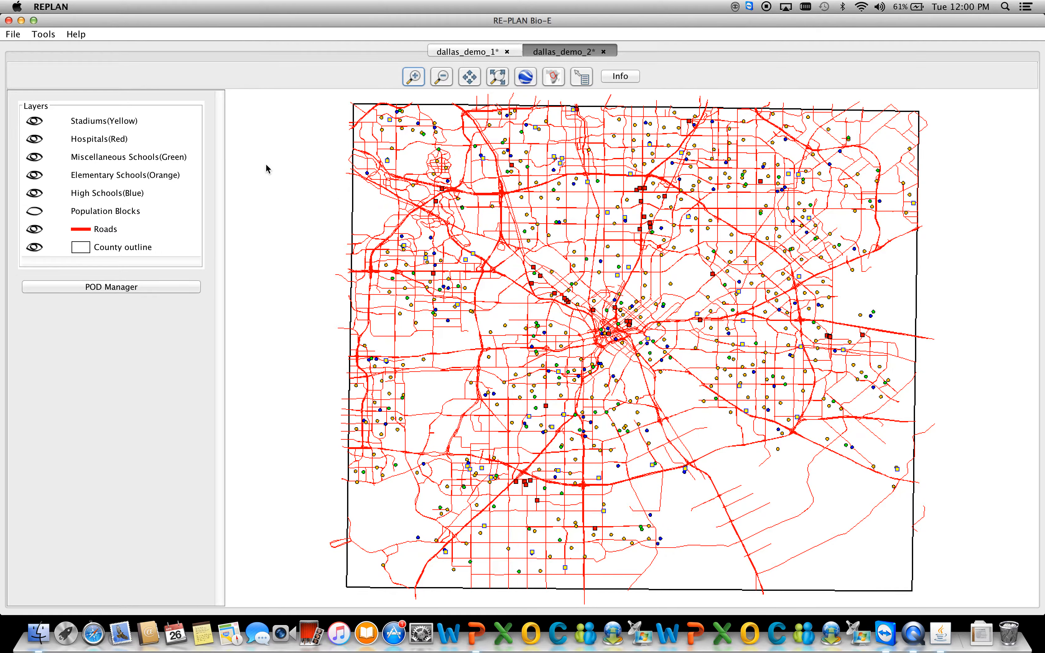
click(49, 37)
mouse_move(49, 50)
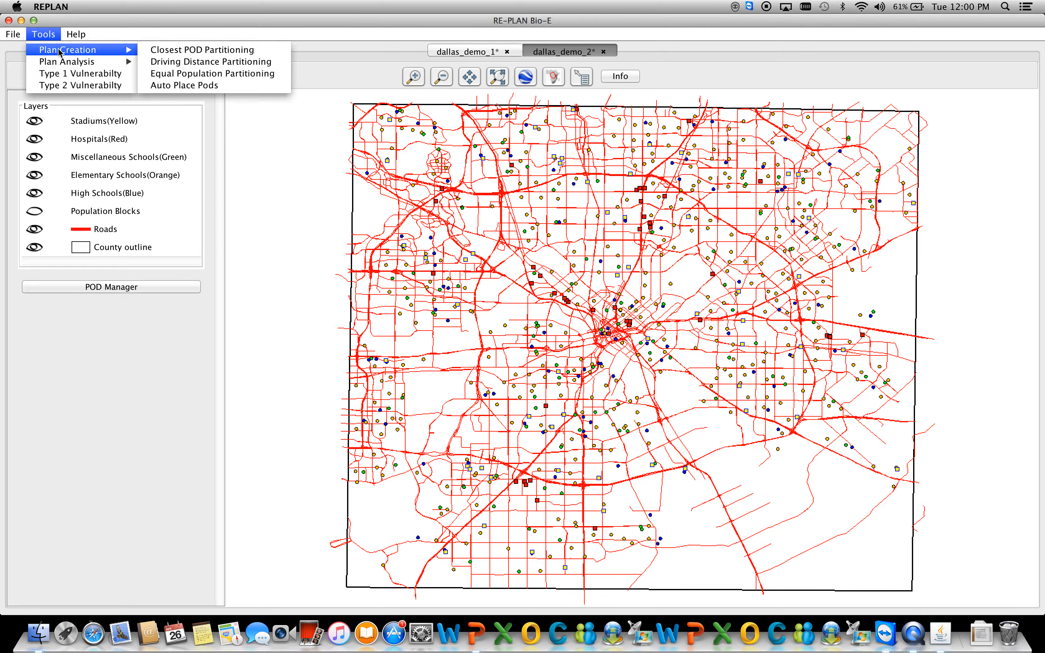
click(180, 74)
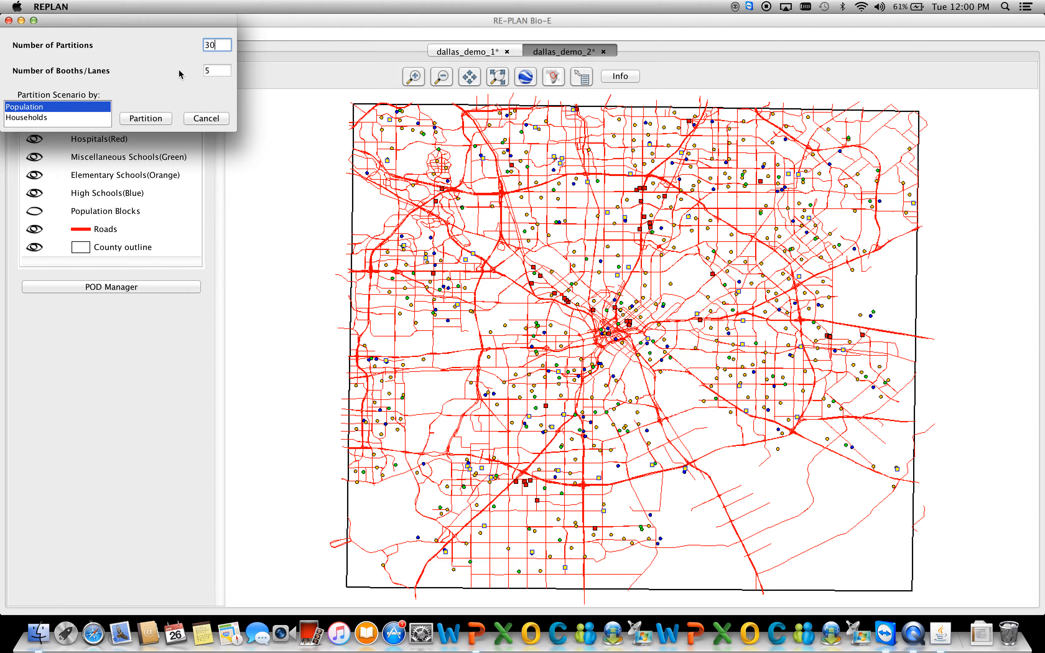
key(Tab)
text(40)
click(68, 121)
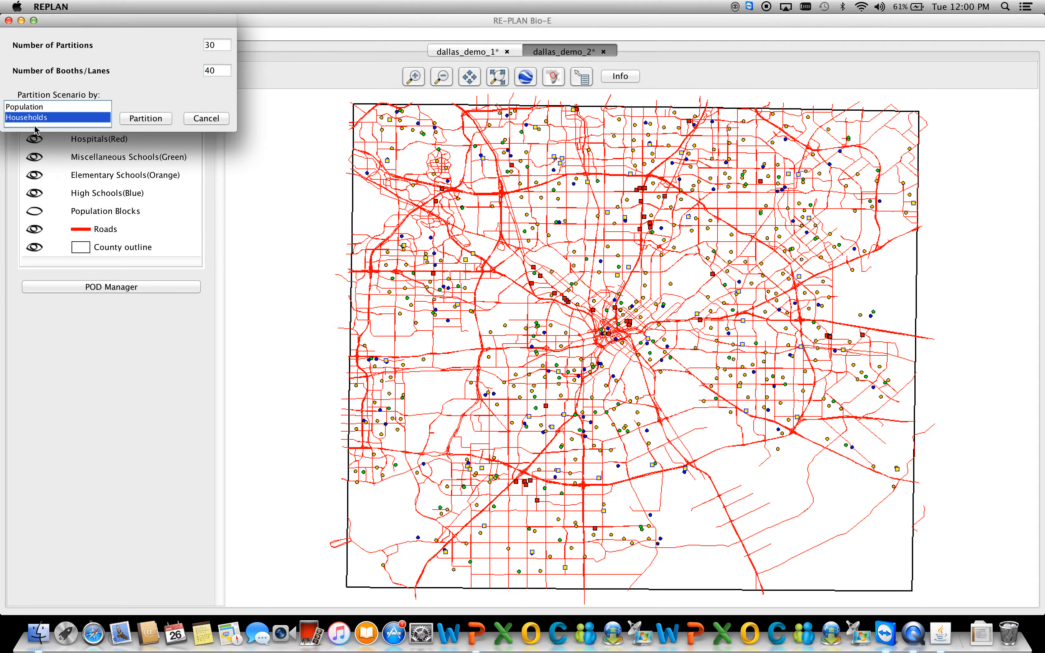
click(141, 121)
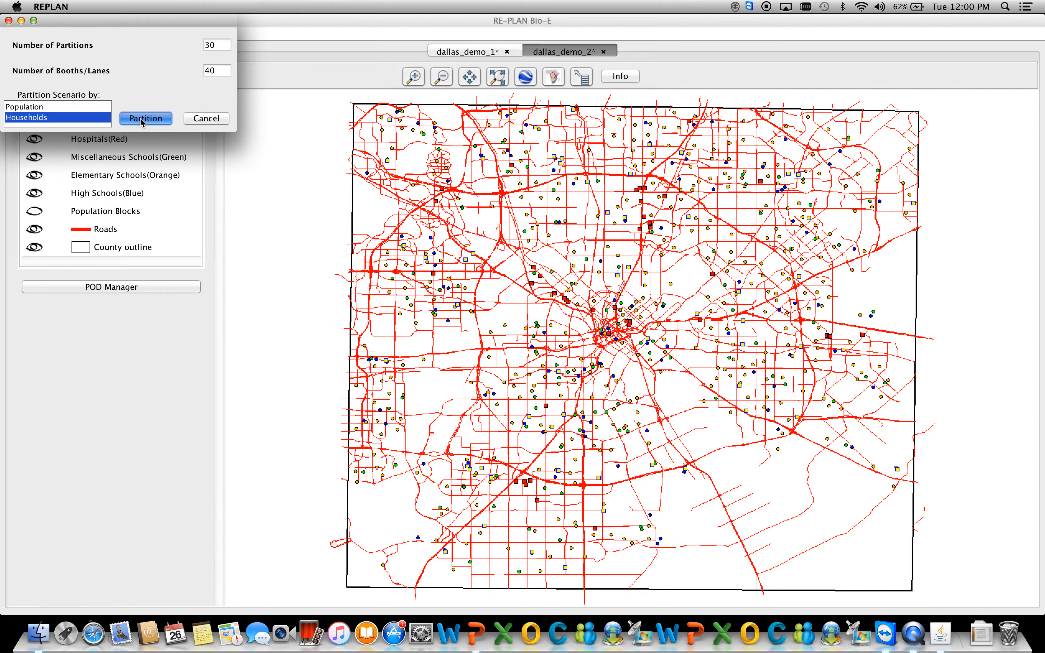
click(143, 119)
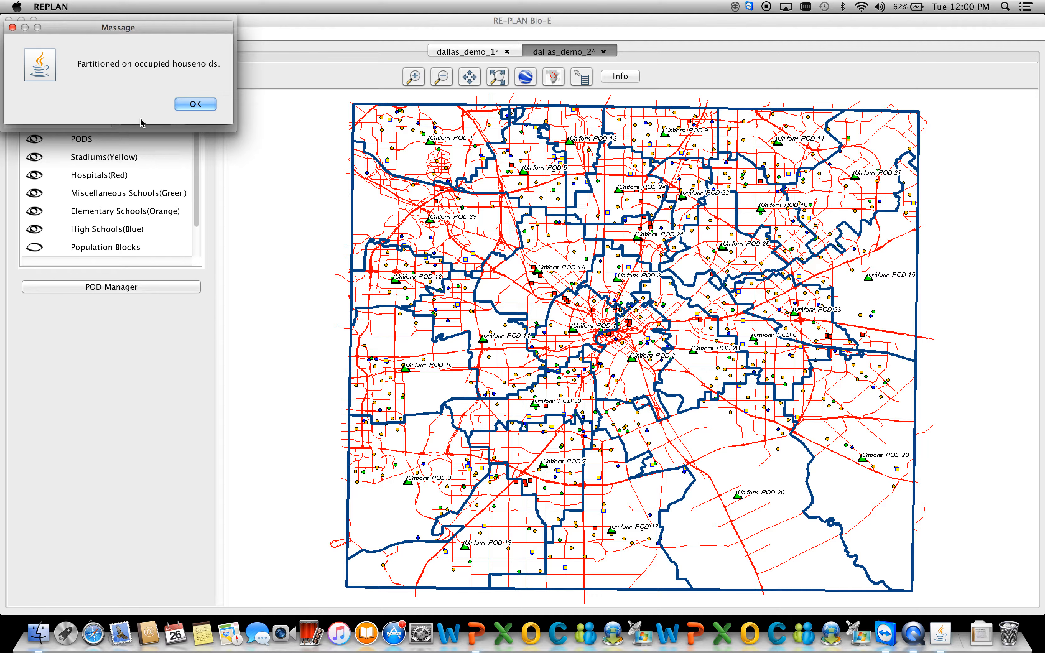
click(195, 105)
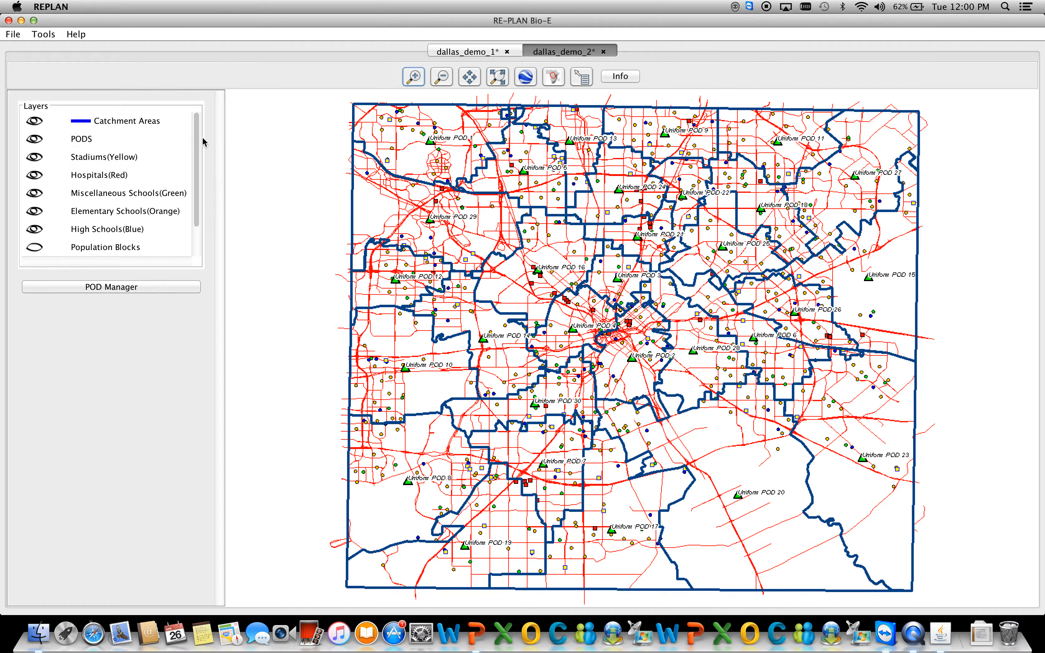
Hide the Roads layer of the dallas_demo_2 map and review the household distribution across its PODs in the POD Manager.
scroll(198, 146, down, 2)
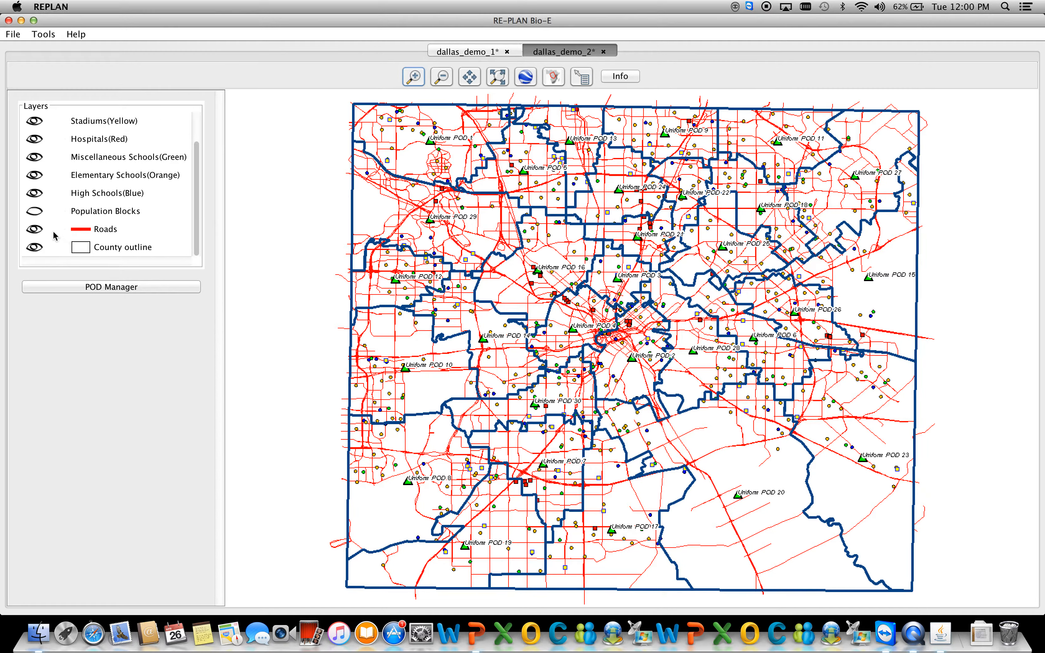
click(35, 231)
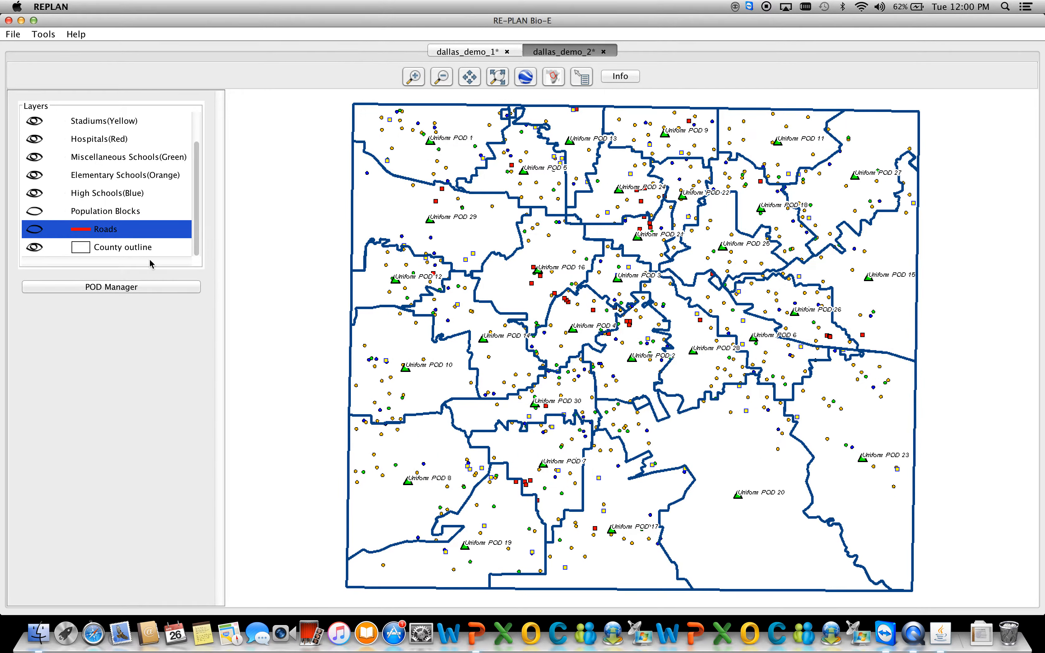
click(139, 293)
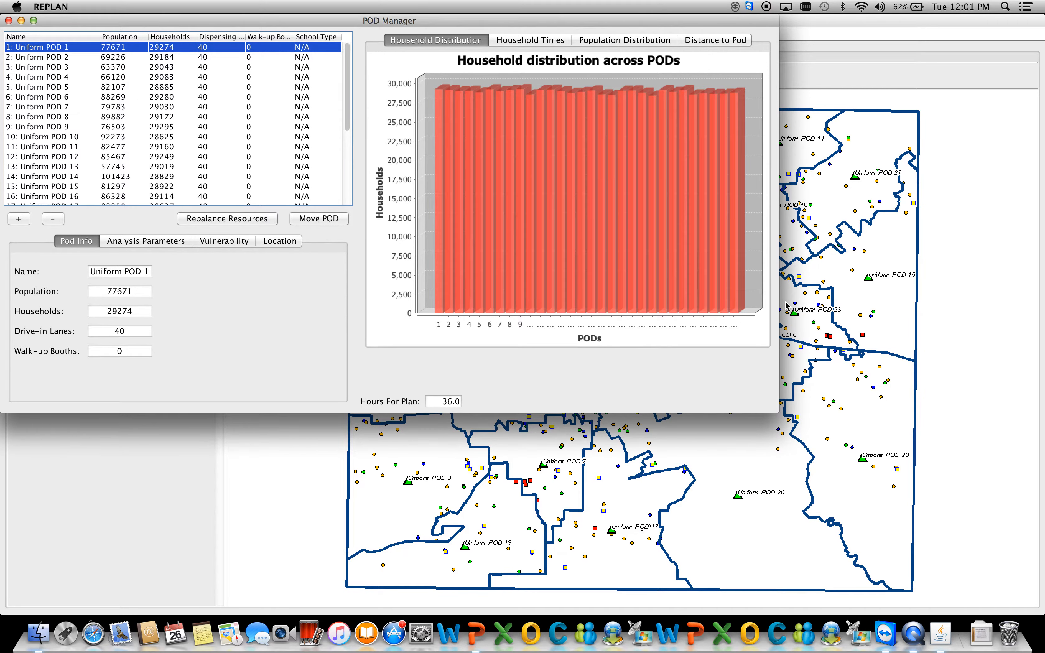
click(8, 20)
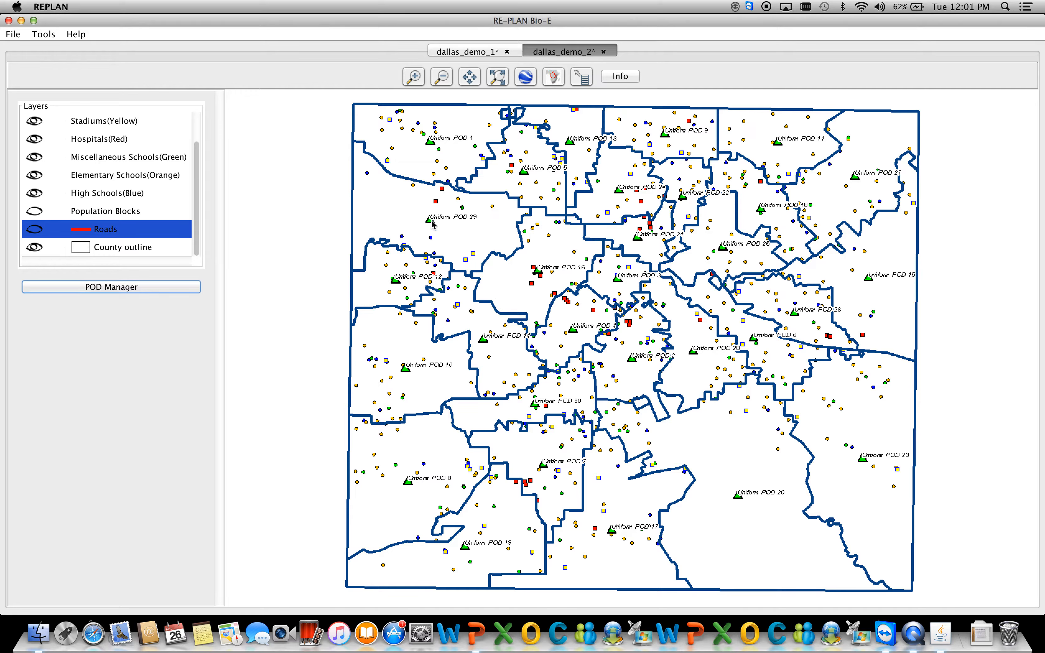
Enlarge the central part of the map and show the location of Uniform POD 4 in Google Earth.
click(414, 76)
drag(482, 186, 687, 351)
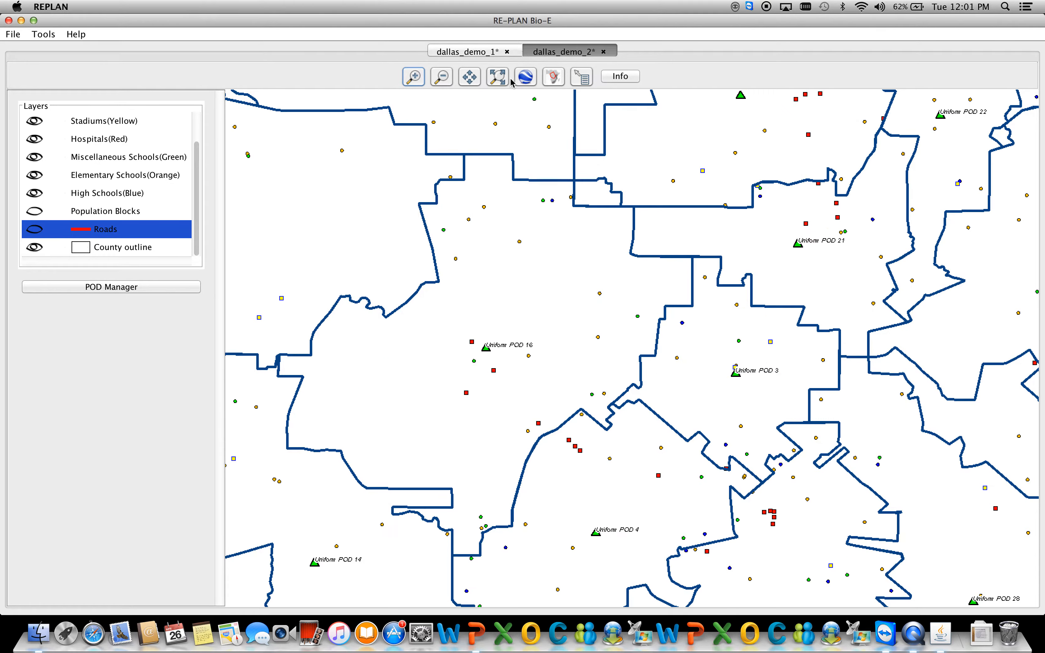
click(469, 77)
drag(547, 371, 691, 233)
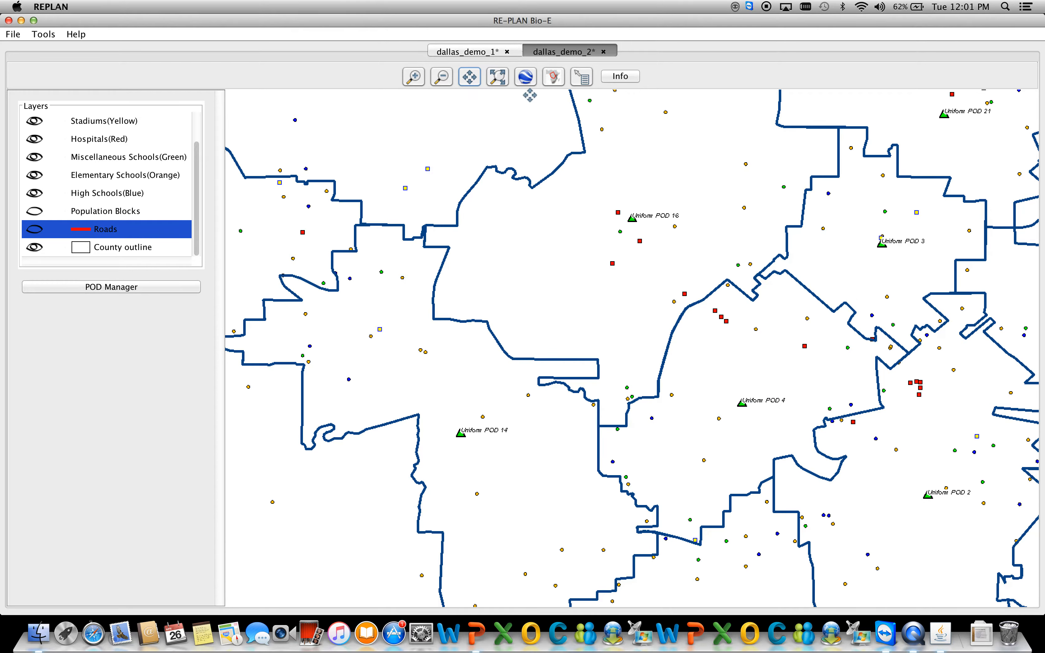
click(532, 82)
click(743, 403)
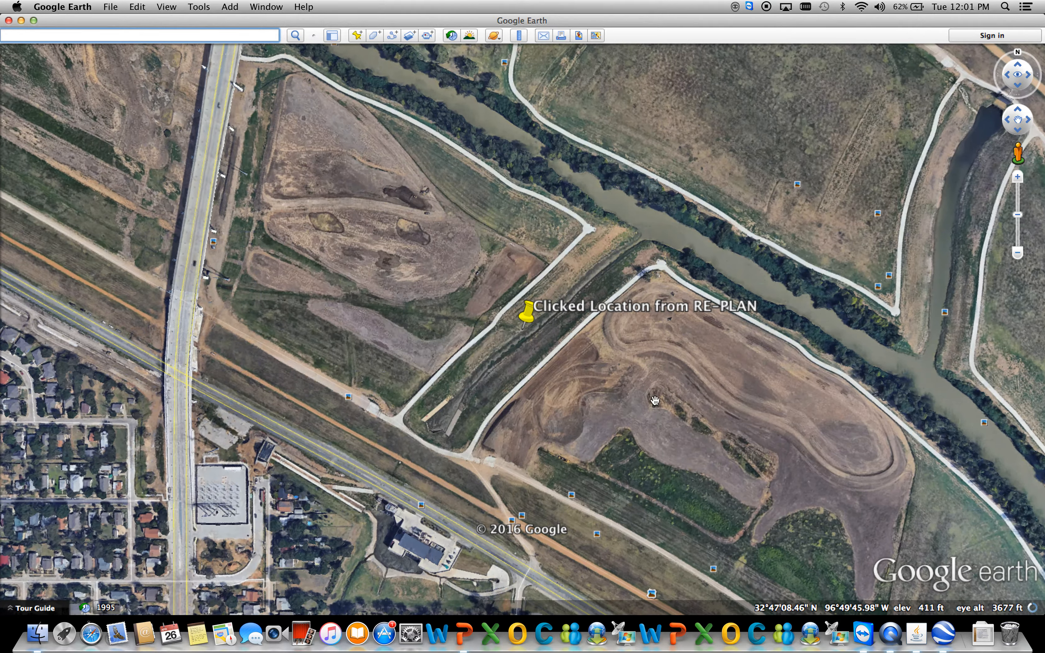
Examine the wider surroundings of the marked POD location in Google Earth, and return to RE-PLAN.
scroll(638, 366, down, 5)
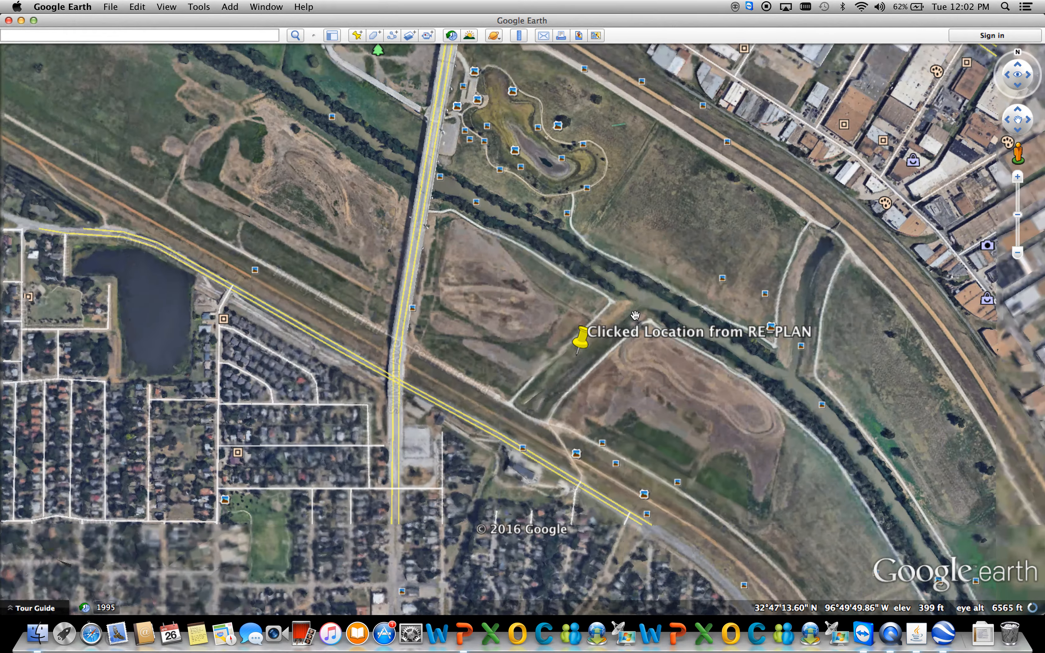
drag(569, 352, 572, 323)
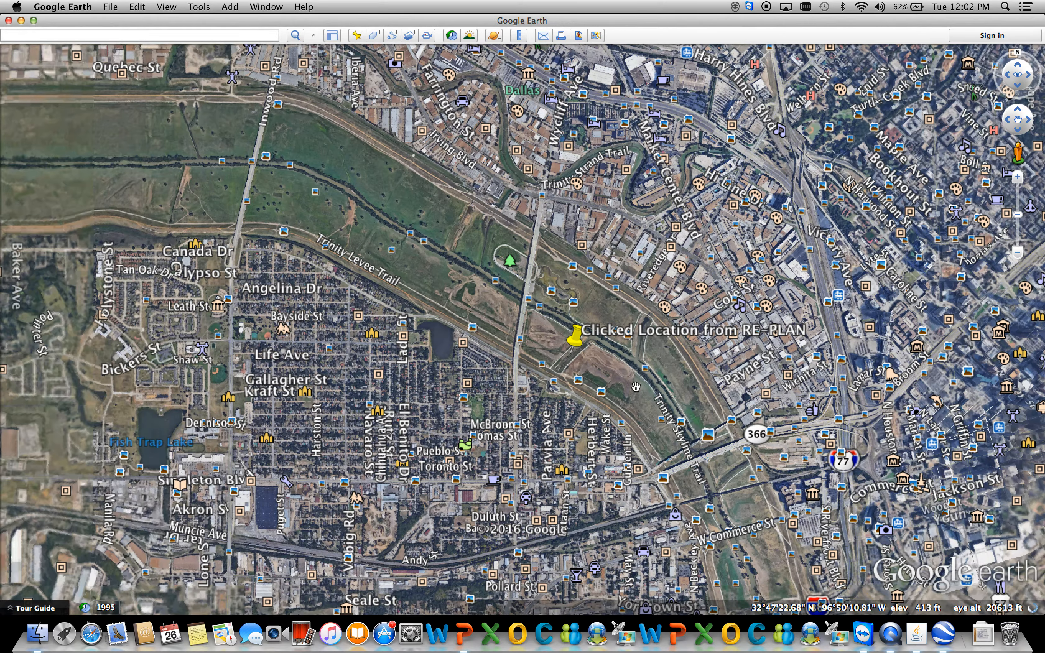
scroll(614, 377, down, 5)
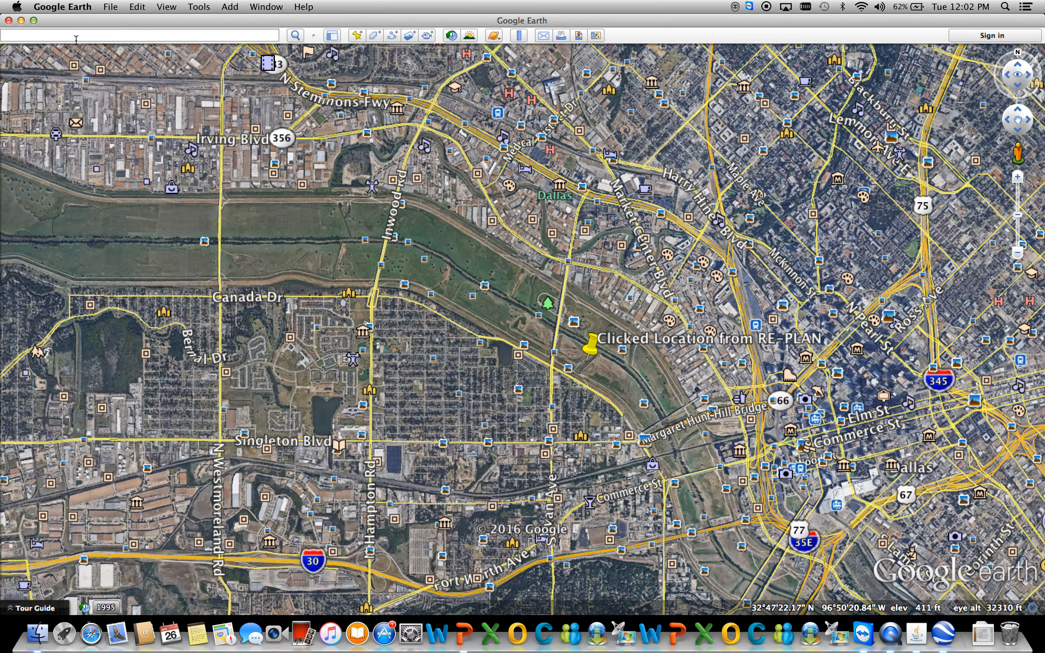
click(21, 20)
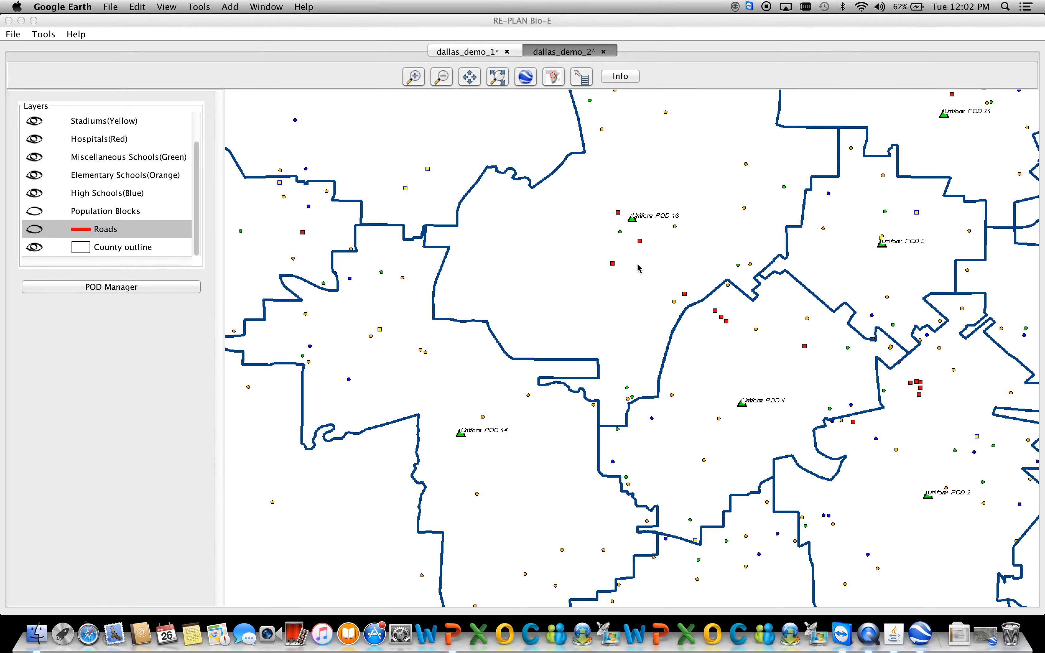
Open the Auto Place Pods options for the partitioned dallas_demo_2 plan.
mouse_move(616, 265)
click(43, 35)
mouse_move(56, 51)
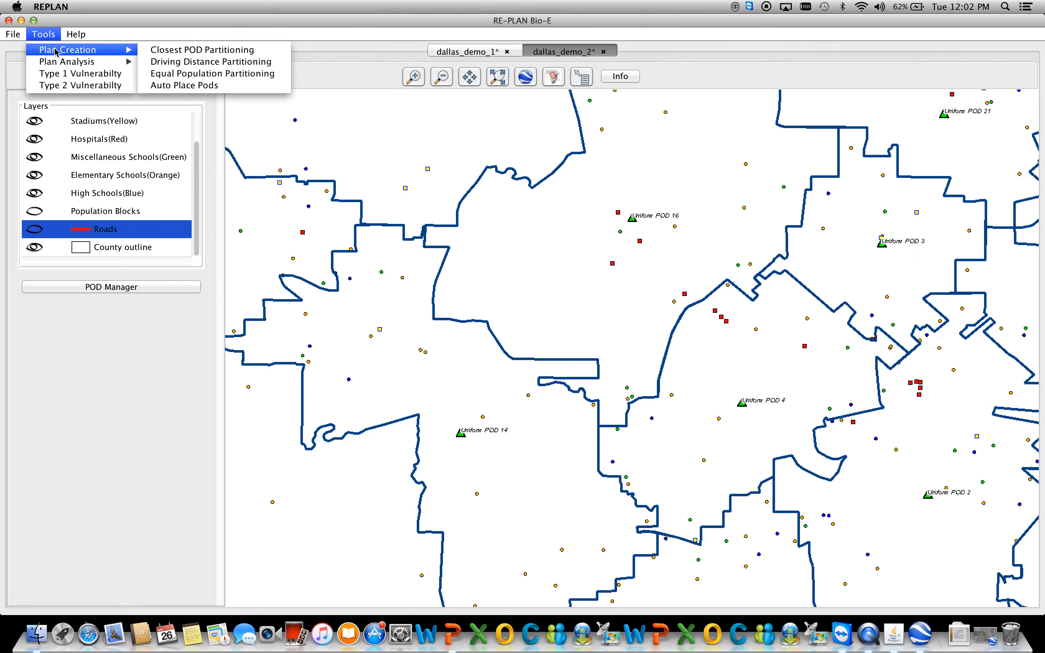
click(179, 86)
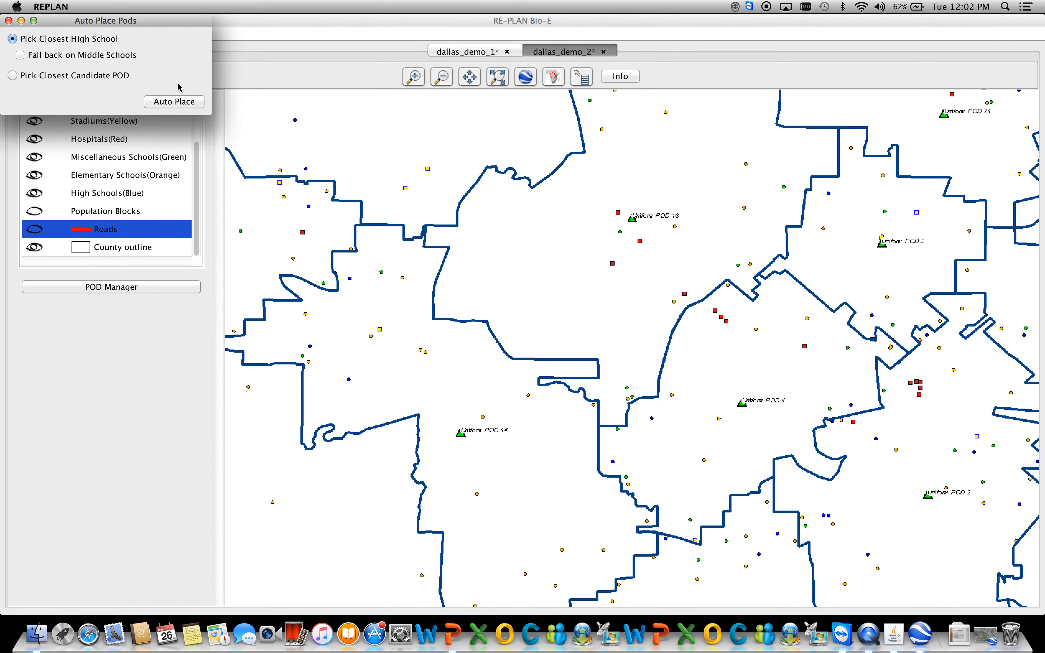